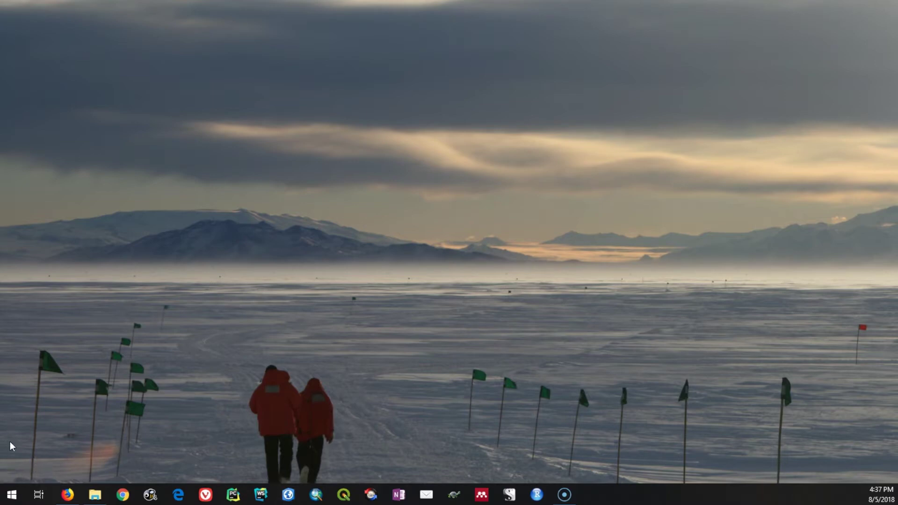
Search the installed programs for ArcGIS Pro and launch it.
{"action": "left_click", "coordinate": [13, 499]}
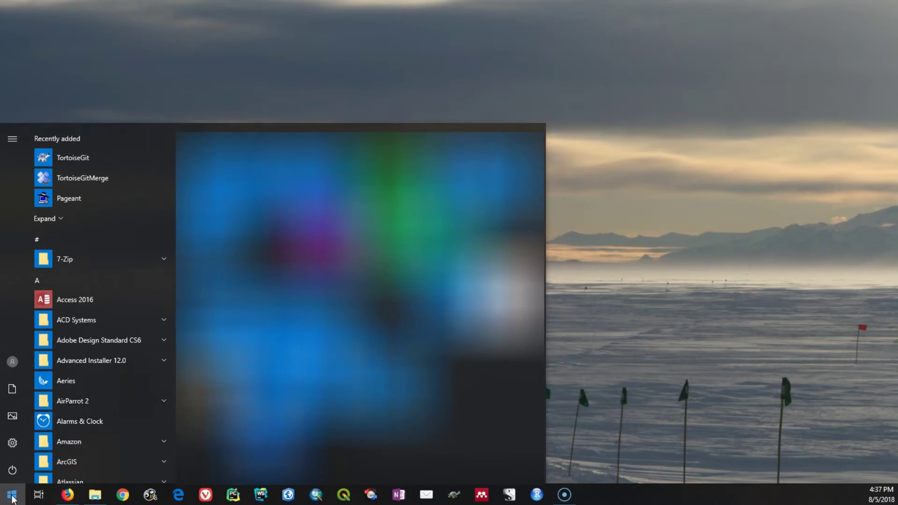
{"action": "type", "text": "arcg"}
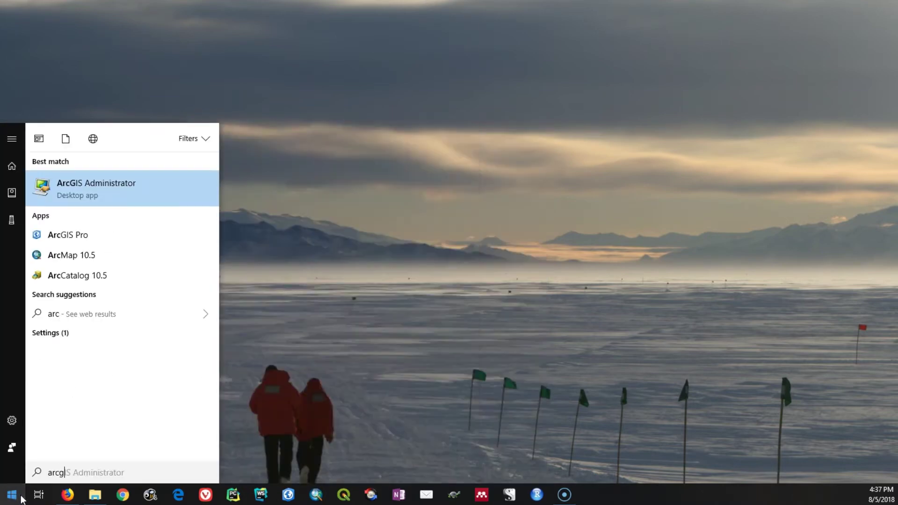
{"action": "type", "text": "is Pro"}
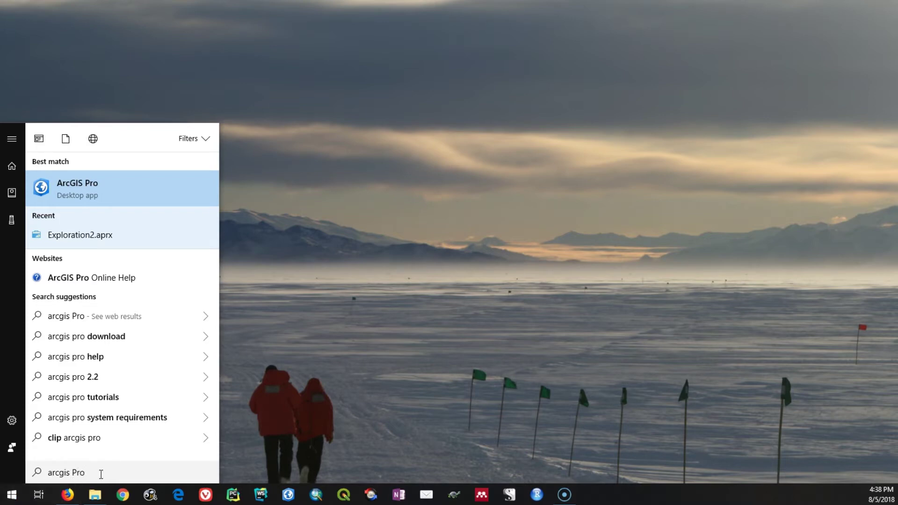
{"action": "left_click_drag", "start_coordinate": [107, 473], "coordinate": [48, 473]}
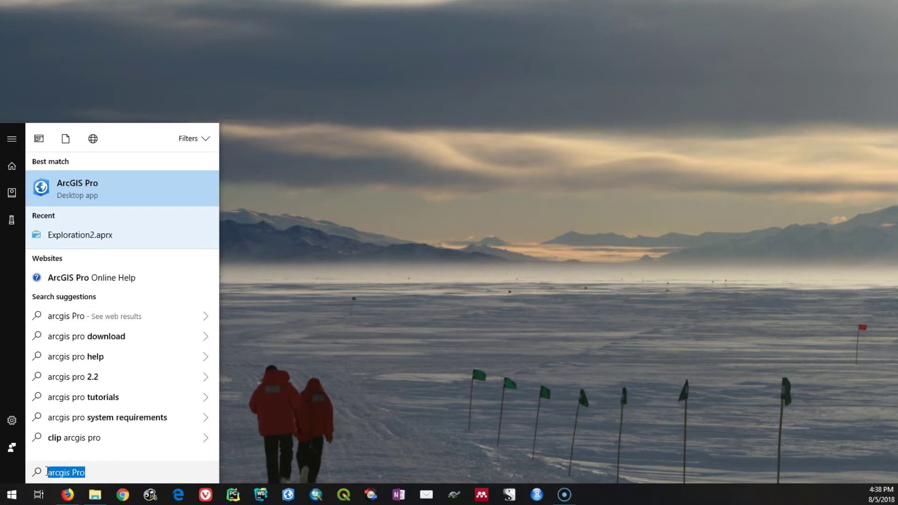
{"action": "left_click", "coordinate": [117, 475]}
{"action": "left_click", "coordinate": [96, 184]}
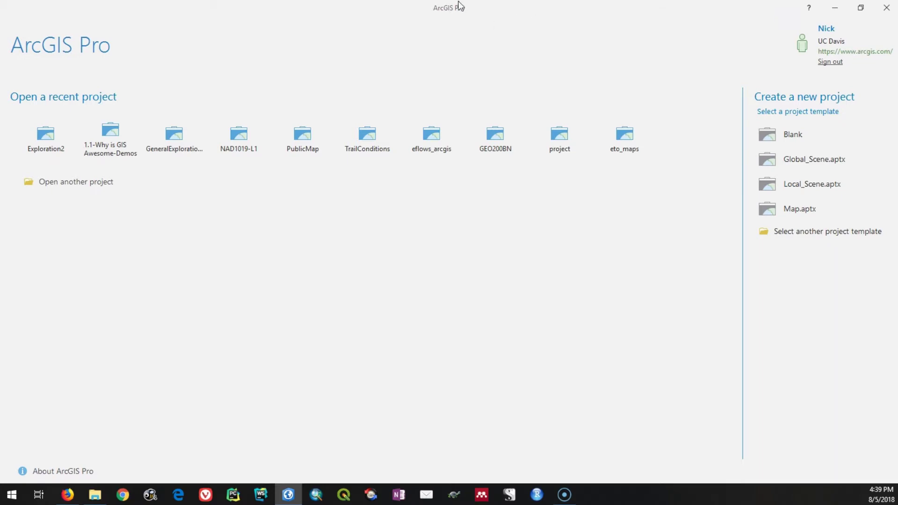
Start a new project from the Blank template and name it First_Look_Desktop_GIS.
{"action": "left_click", "coordinate": [809, 142]}
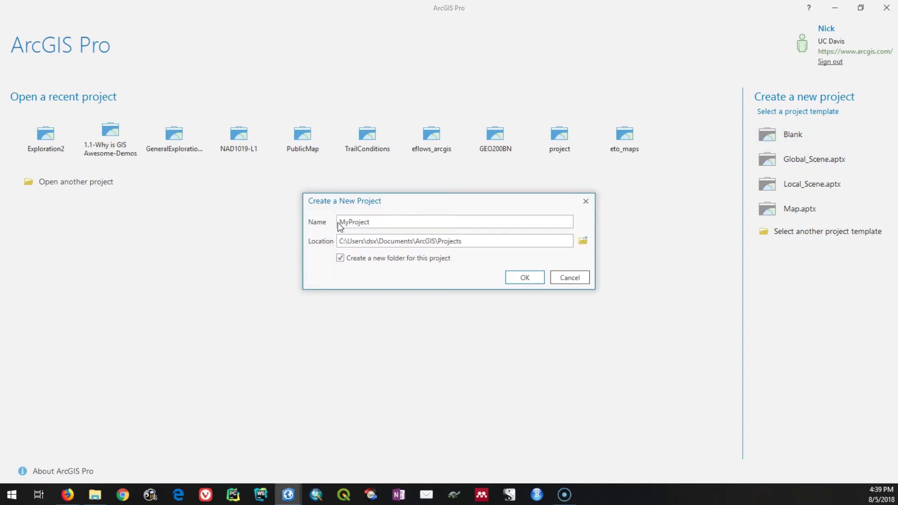
{"action": "left_click_drag", "start_coordinate": [416, 222], "coordinate": [231, 218]}
{"action": "type", "text": "First_"}
{"action": "key", "text": "BackSpace"}
{"action": "type", "text": "Look_Desktop_GIS"}
{"action": "double_click", "coordinate": [409, 222]}
{"action": "left_click_drag", "start_coordinate": [461, 220], "coordinate": [279, 228]}
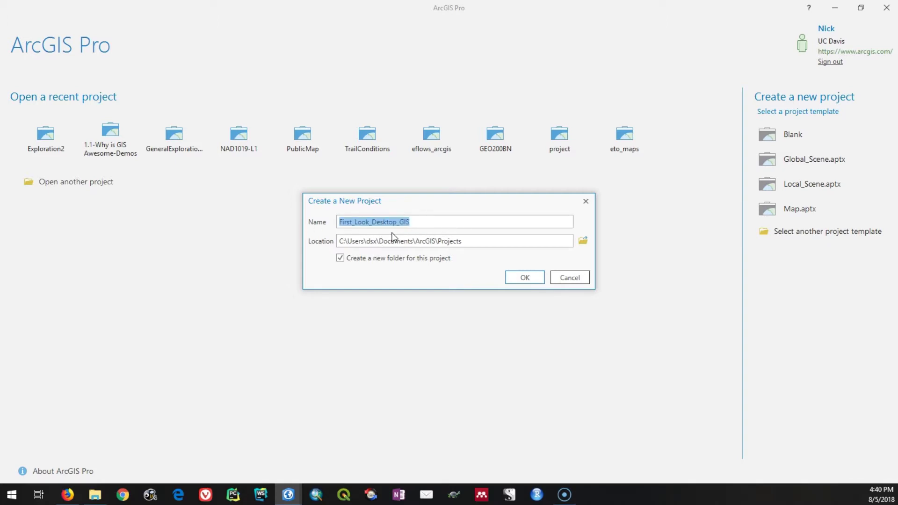
{"action": "left_click", "coordinate": [441, 224]}
{"action": "left_click_drag", "start_coordinate": [440, 225], "coordinate": [275, 223]}
{"action": "left_click", "coordinate": [446, 225]}
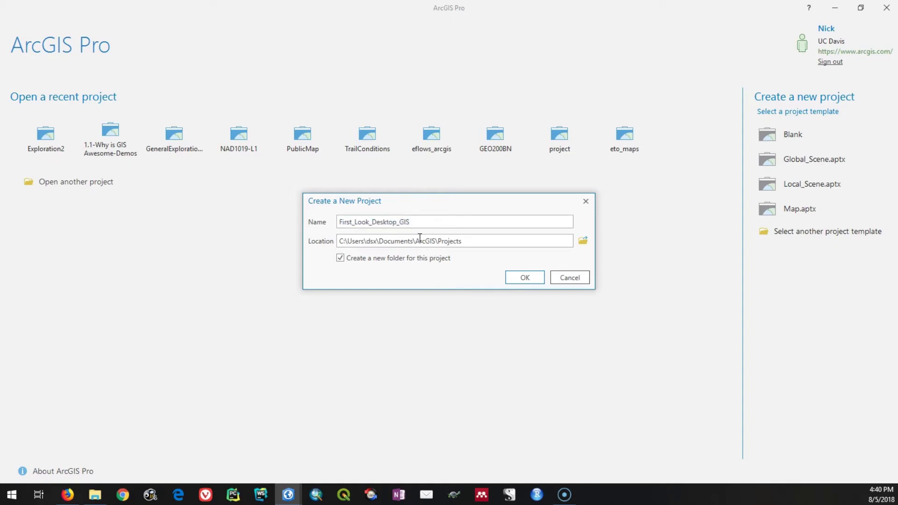
Browse for the project location to the 3_demo_documents folder inside D:\CourseraGISLocal\NAD1019-Fundamentals of GIS.
{"action": "left_click", "coordinate": [582, 241]}
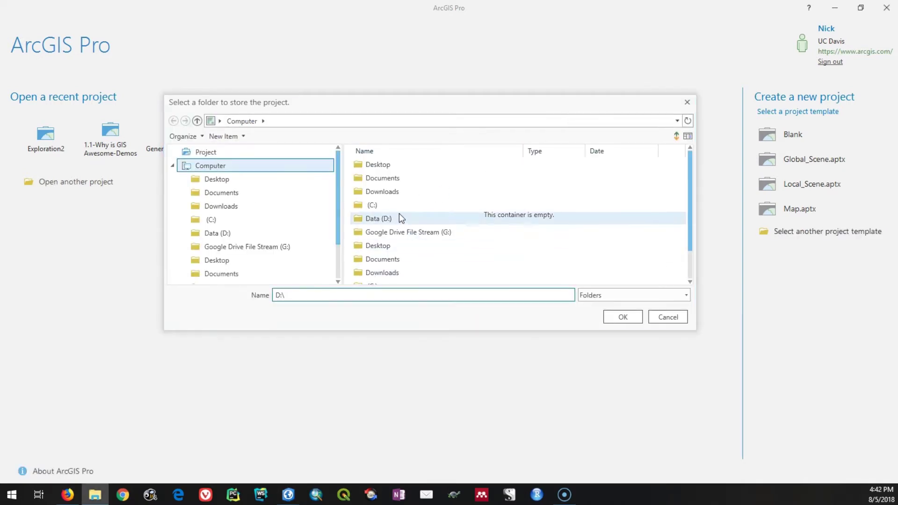
{"action": "double_click", "coordinate": [400, 218]}
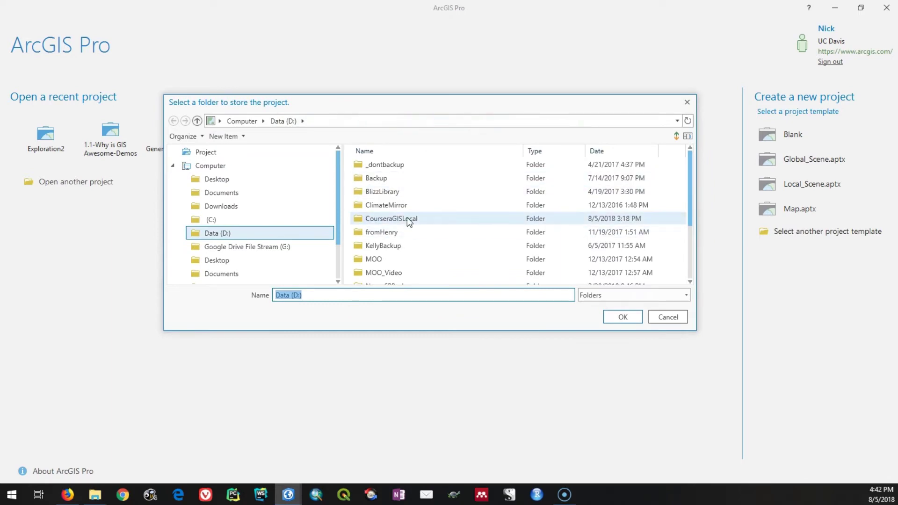
{"action": "double_click", "coordinate": [407, 218]}
{"action": "double_click", "coordinate": [405, 164]}
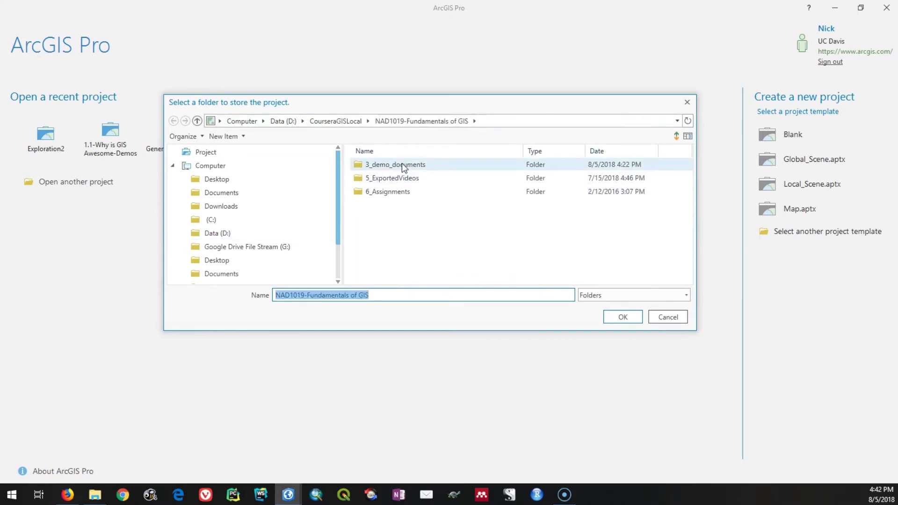
{"action": "double_click", "coordinate": [403, 164]}
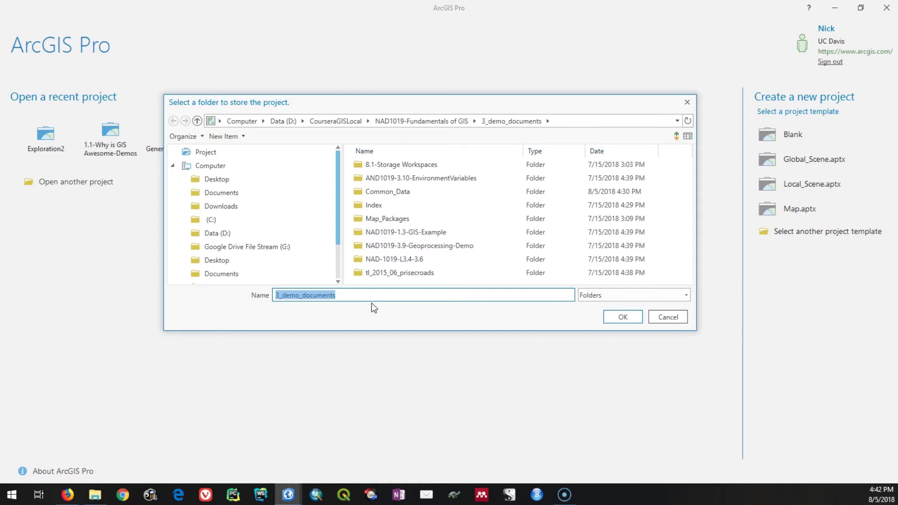
Create a new folder named 1.5_First_Look_GIS inside 3_demo_documents.
{"action": "type", "text": "1.5_First_Look_GIS"}
{"action": "key", "text": "ctrl+a"}
{"action": "key", "text": "ctrl+x"}
{"action": "left_click", "coordinate": [223, 136]}
{"action": "left_click", "coordinate": [236, 150]}
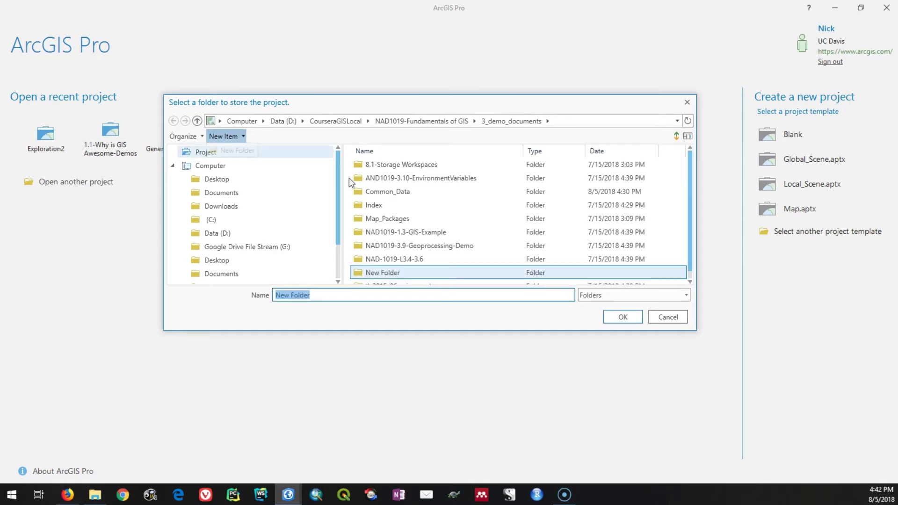
{"action": "key", "text": "ctrl+v"}
{"action": "key", "text": "Return"}
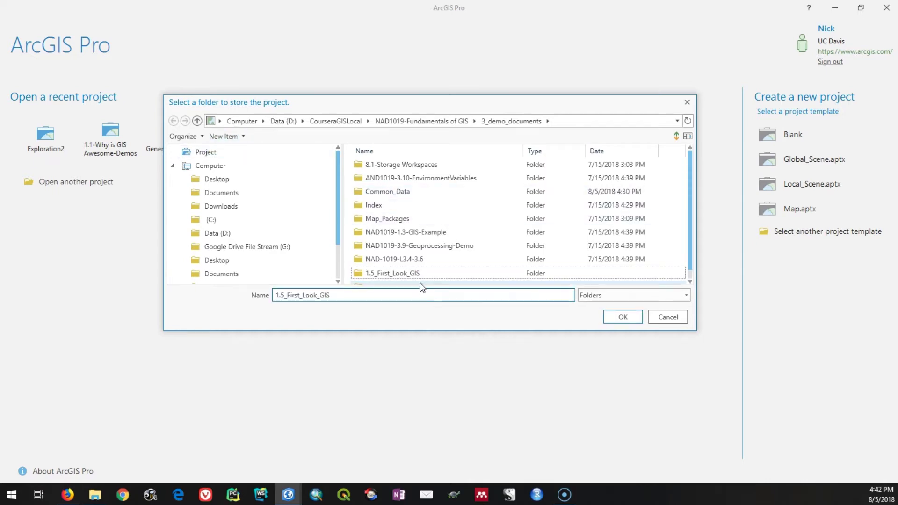
Use 1.5_First_Look_GIS as the project location, turn off creating a separate project folder, and create the project.
{"action": "left_click", "coordinate": [622, 320]}
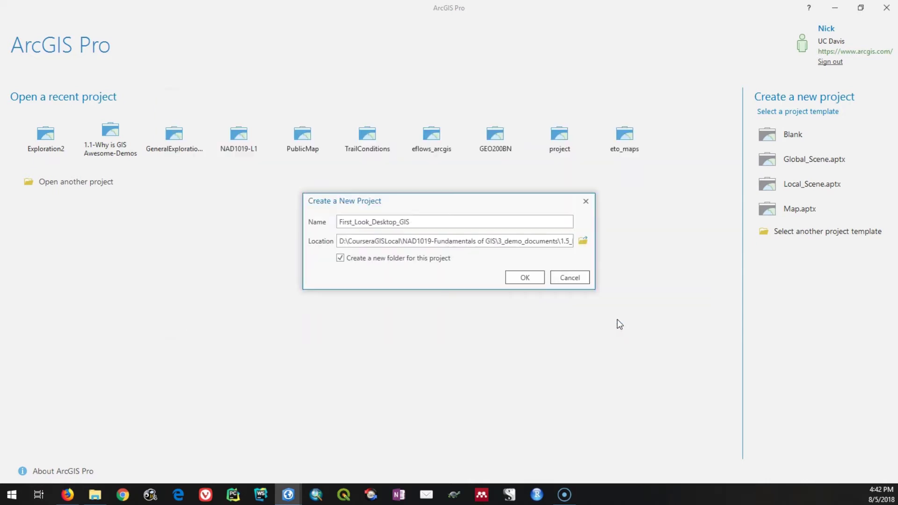
{"action": "left_click", "coordinate": [419, 263]}
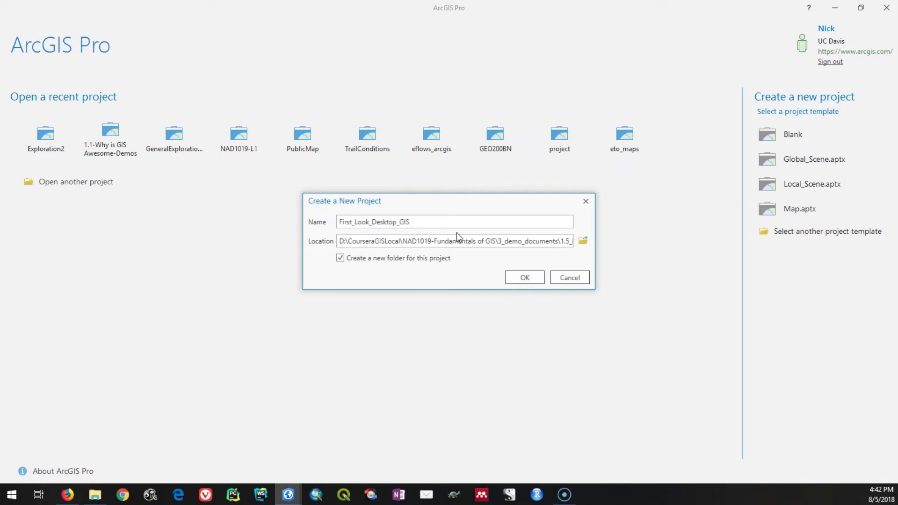
{"action": "left_click", "coordinate": [524, 277]}
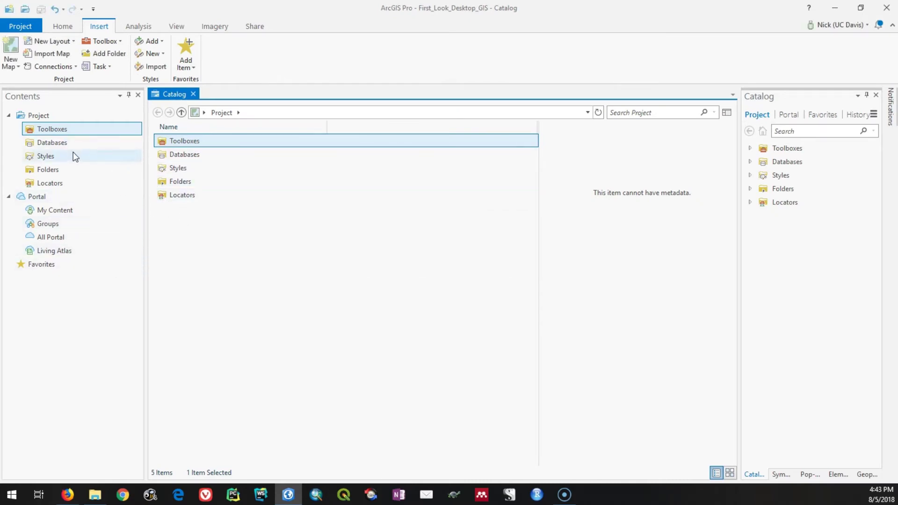
View the contents of the project's Databases and Toolboxes categories.
{"action": "left_click", "coordinate": [51, 143]}
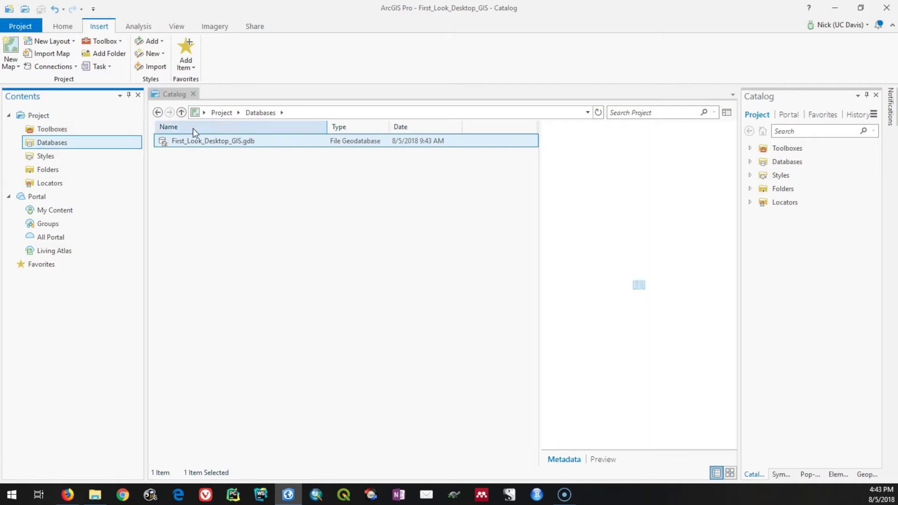
{"action": "left_click", "coordinate": [59, 133]}
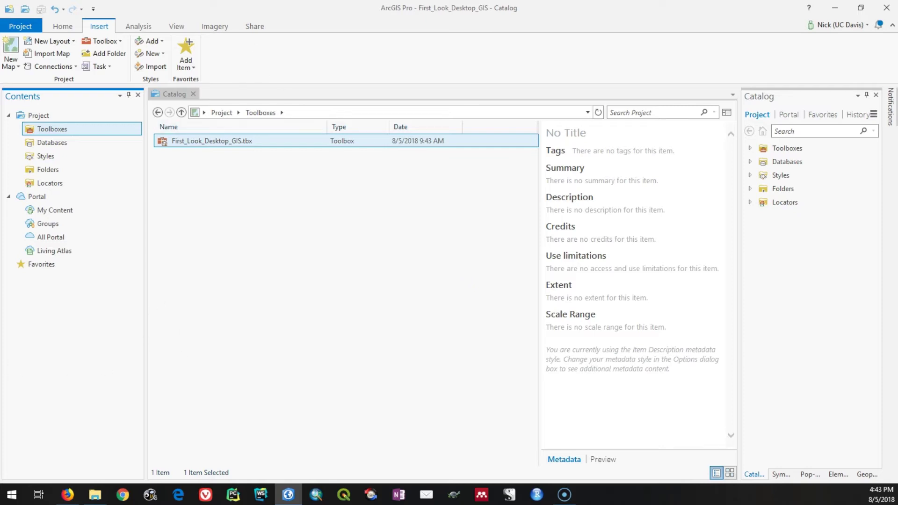
Switch to File Explorer and examine the geodatabase and project file stored in the 1.5_First_Look_GIS folder.
{"action": "key", "text": "super+e"}
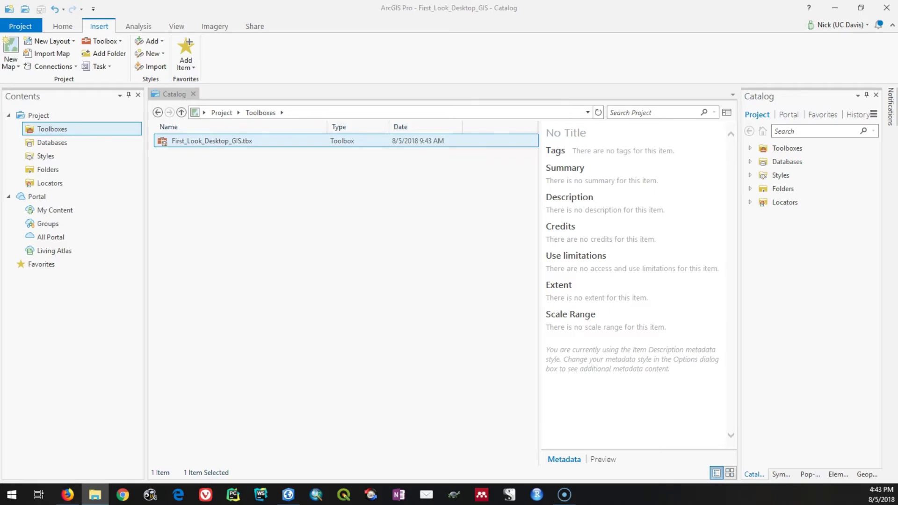
{"action": "key", "text": "alt+Tab"}
{"action": "double_click", "coordinate": [333, 68]}
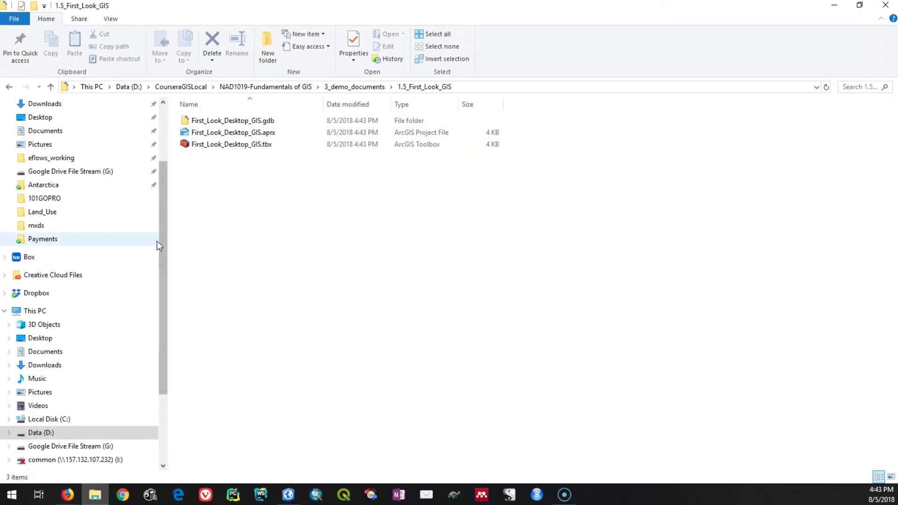
{"action": "left_click_drag", "start_coordinate": [169, 240], "coordinate": [26, 235]}
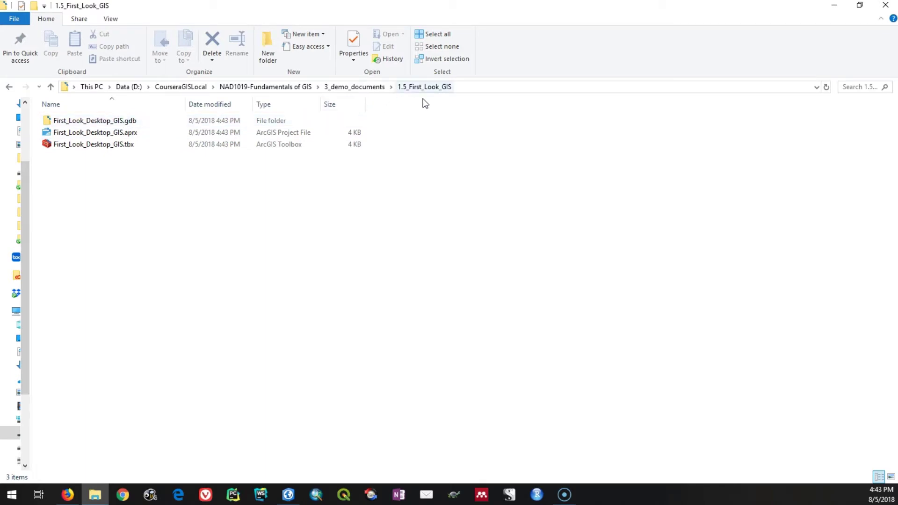
{"action": "left_click", "coordinate": [125, 122]}
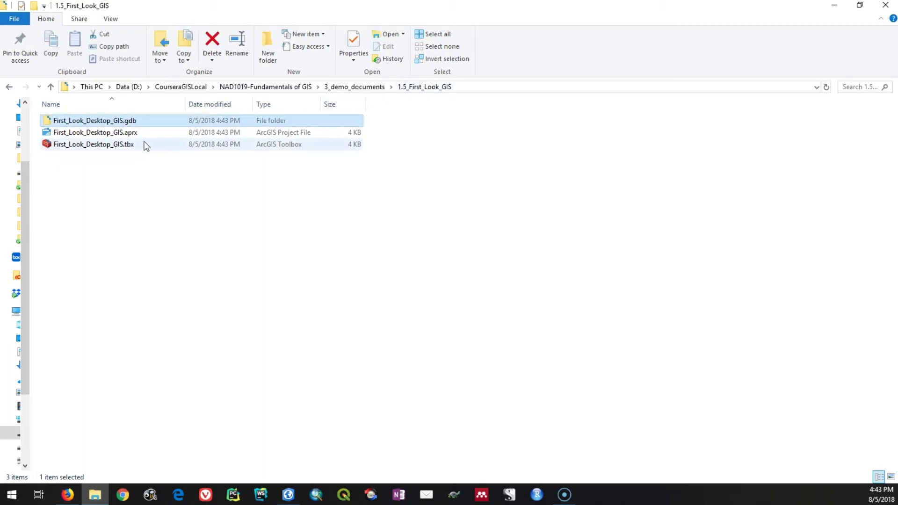
{"action": "left_click", "coordinate": [140, 133]}
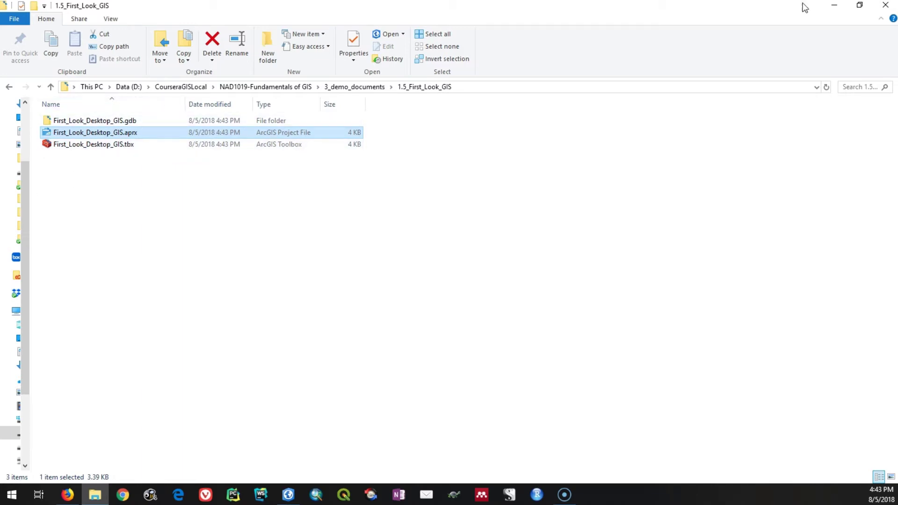
{"action": "left_click", "coordinate": [834, 6]}
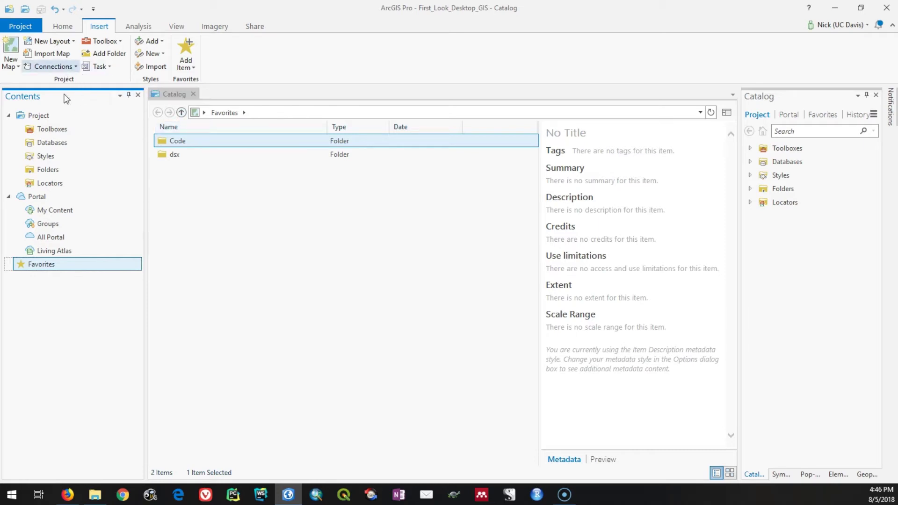
Undock the Contents and Catalog panes, and dock them again side by side with Contents next to Catalog.
{"action": "left_click_drag", "start_coordinate": [47, 99], "coordinate": [74, 95]}
{"action": "left_click_drag", "start_coordinate": [801, 97], "coordinate": [801, 96]}
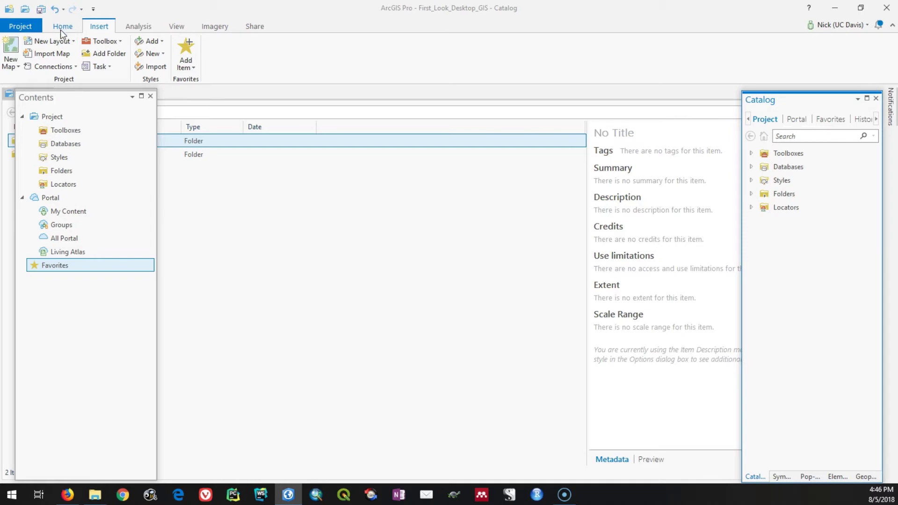
{"action": "left_click_drag", "start_coordinate": [78, 101], "coordinate": [885, 291]}
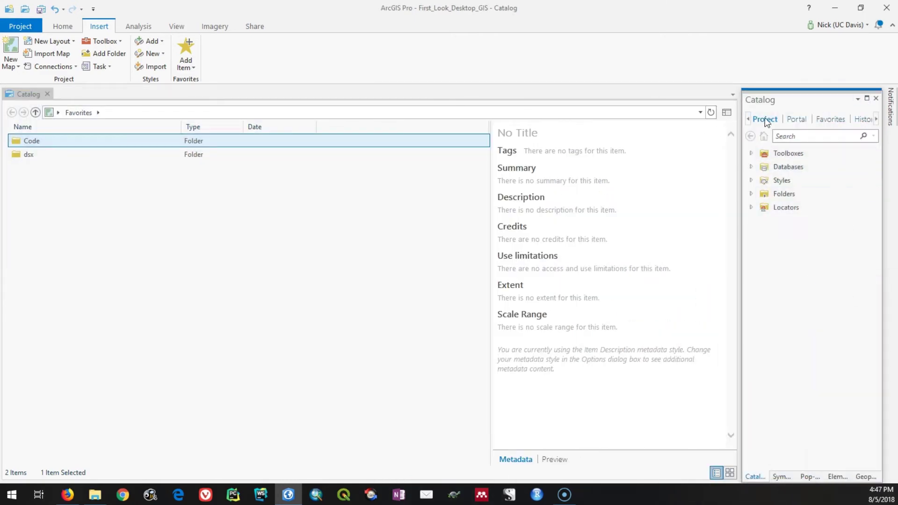
{"action": "left_click", "coordinate": [892, 115]}
{"action": "left_click_drag", "start_coordinate": [811, 108], "coordinate": [838, 287]}
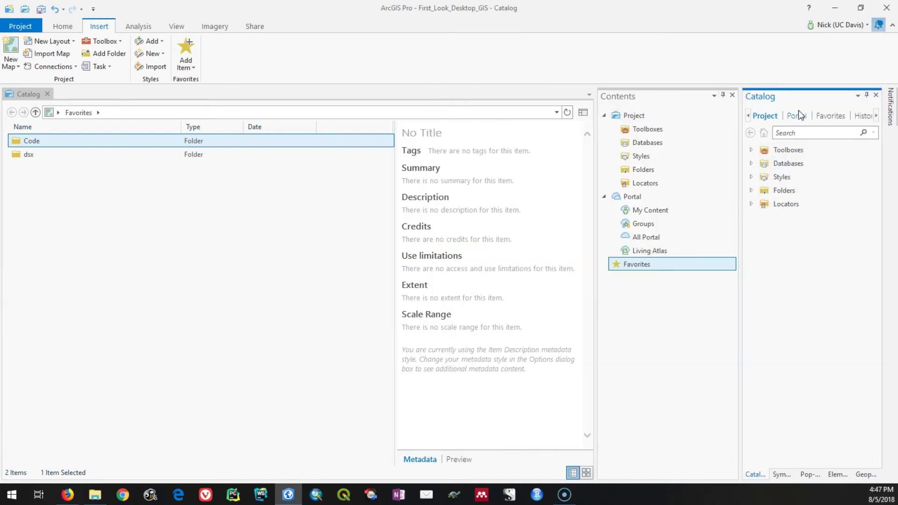
Set the Contents pane to auto-hide, reveal it temporarily, and pin it open again.
{"action": "left_click", "coordinate": [723, 95]}
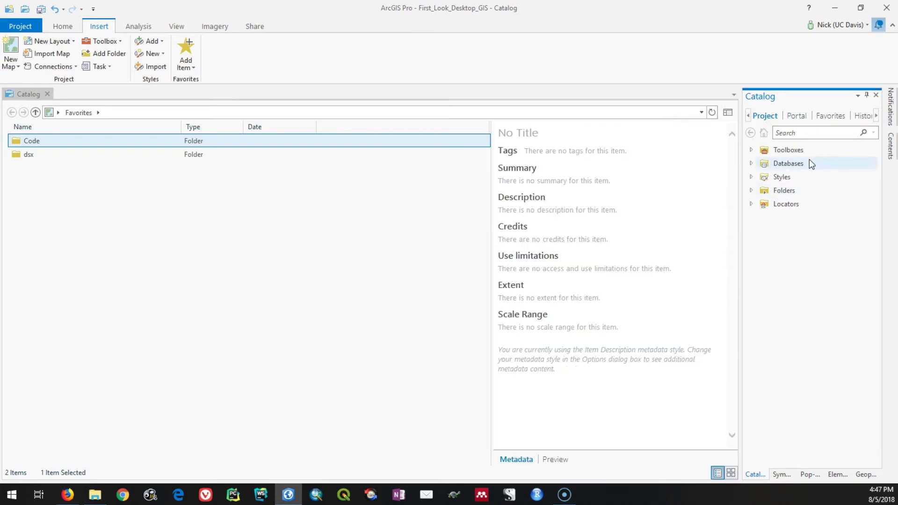
{"action": "mouse_move", "coordinate": [890, 159]}
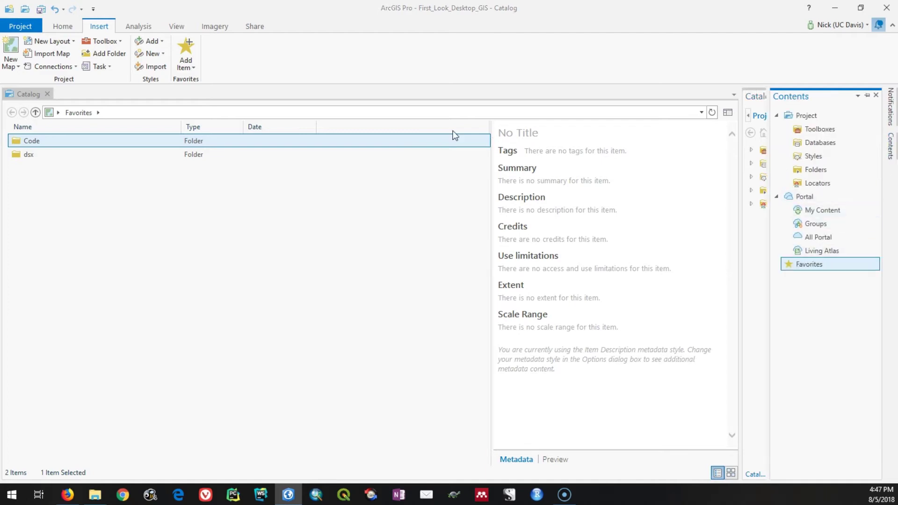
{"action": "left_click", "coordinate": [347, 172]}
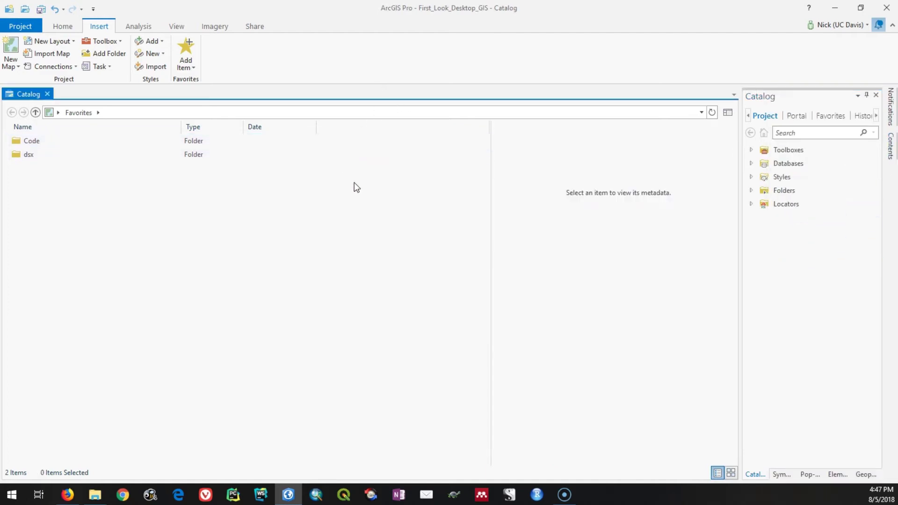
{"action": "mouse_move", "coordinate": [890, 149]}
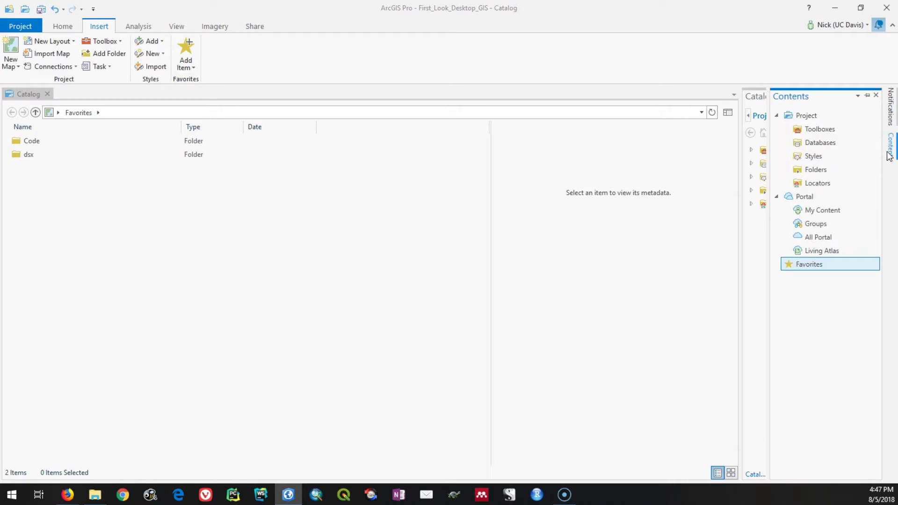
{"action": "left_click", "coordinate": [869, 97]}
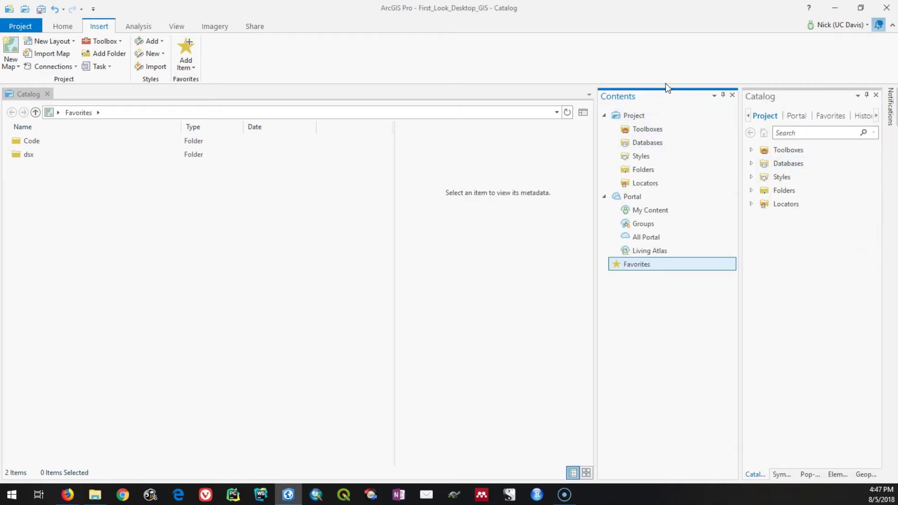
Dock the Contents pane directly below the Catalog pane.
{"action": "left_click", "coordinate": [331, 192]}
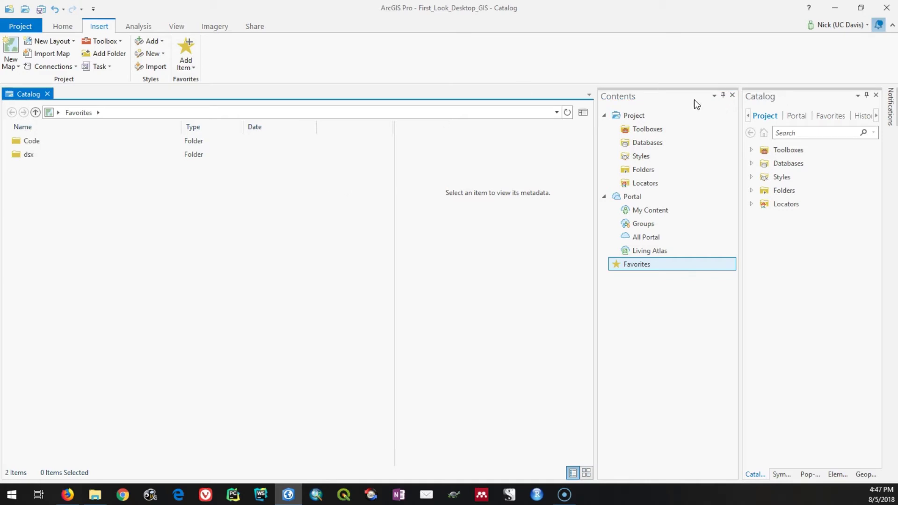
{"action": "left_click_drag", "start_coordinate": [675, 114], "coordinate": [812, 308]}
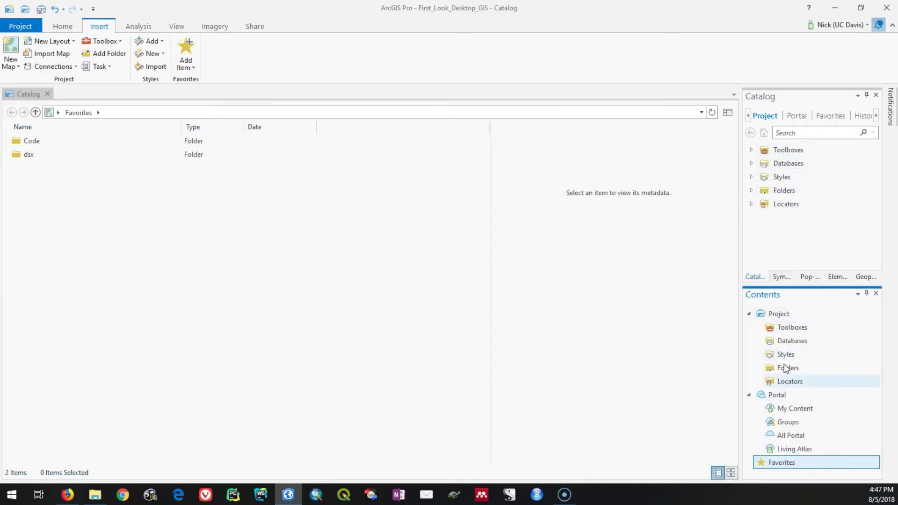
Dock the Contents pane on the opposite side of the window from the Catalog pane.
{"action": "left_click_drag", "start_coordinate": [817, 295], "coordinate": [18, 285]}
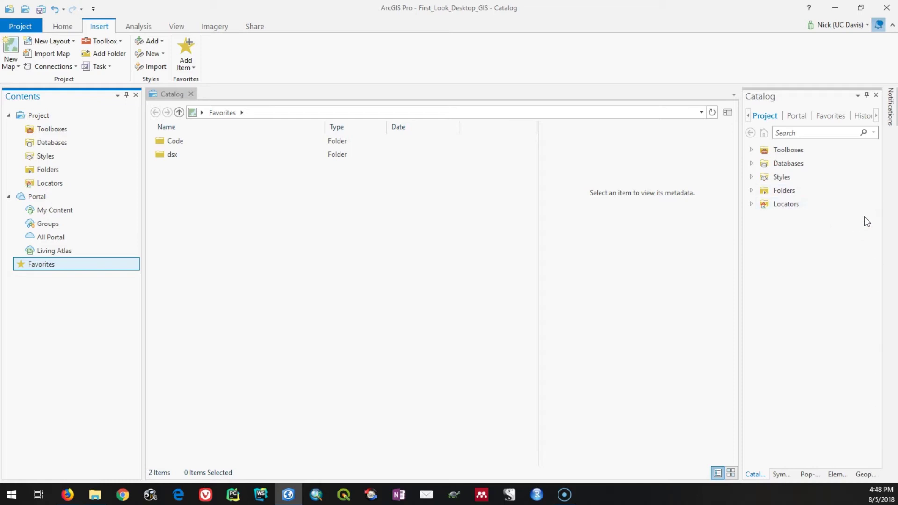
Insert a new map into the First_Look_Desktop_GIS project.
{"action": "left_click", "coordinate": [63, 27]}
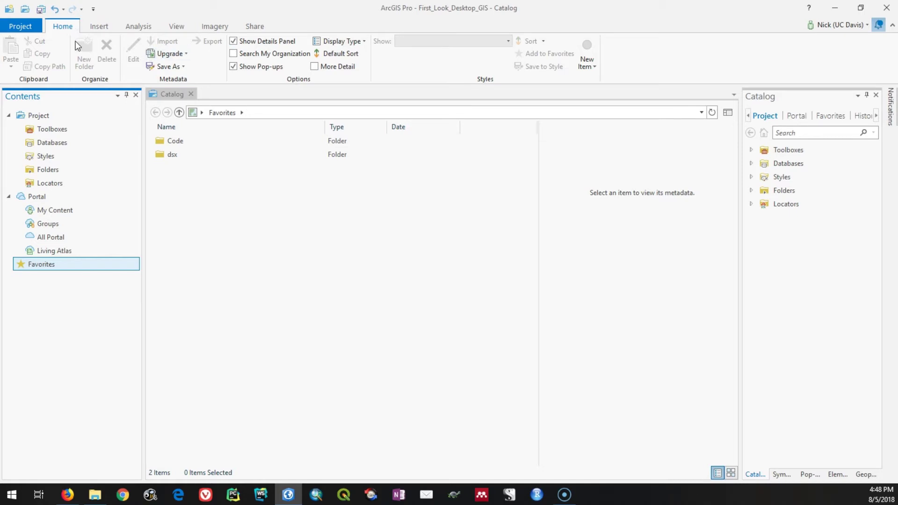
{"action": "left_click", "coordinate": [98, 27]}
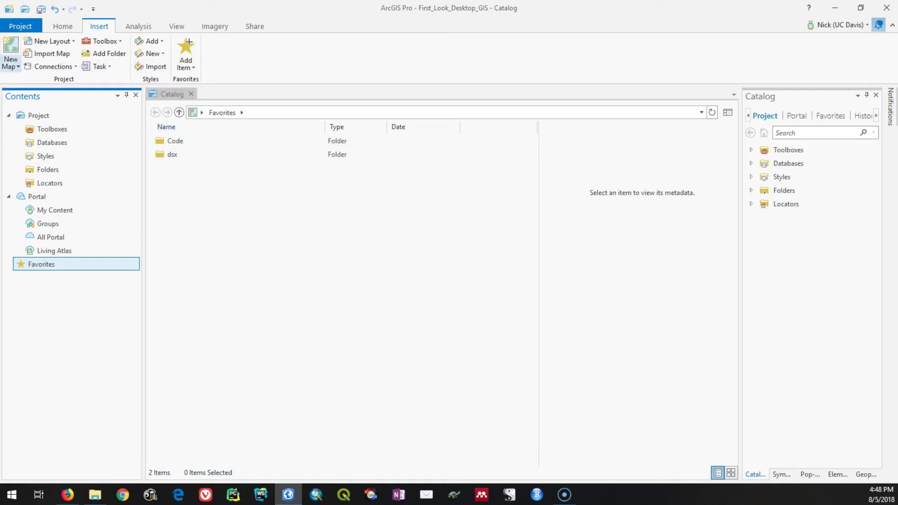
{"action": "left_click", "coordinate": [10, 49]}
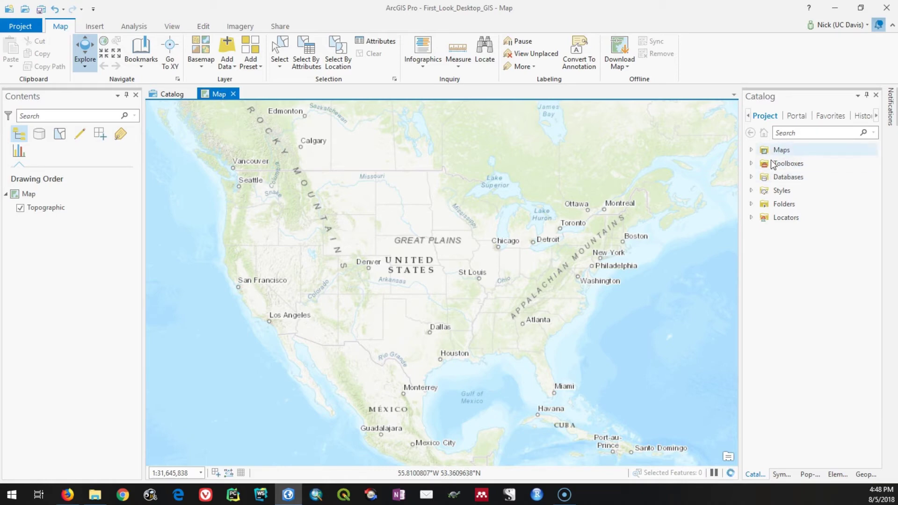
Expand the project's Maps category in the Catalog pane and rename the new map Demo Map.
{"action": "left_click", "coordinate": [750, 150]}
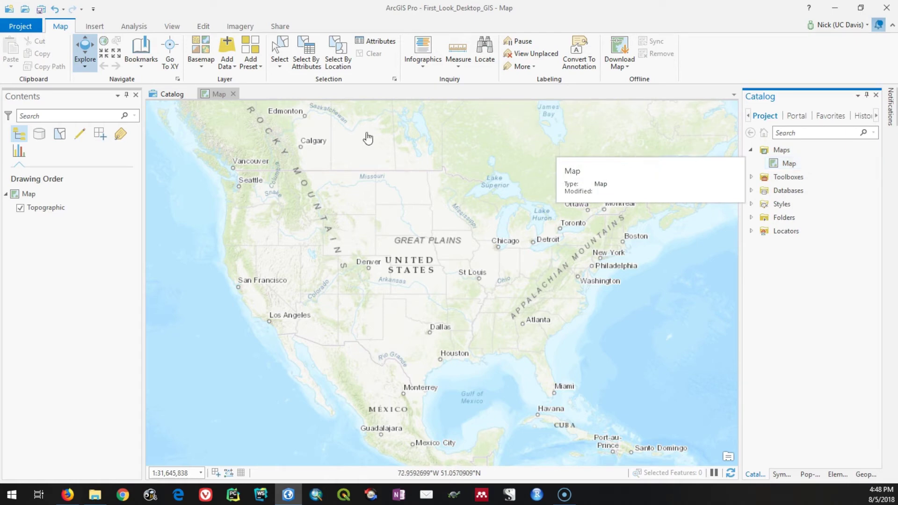
{"action": "left_click", "coordinate": [29, 194]}
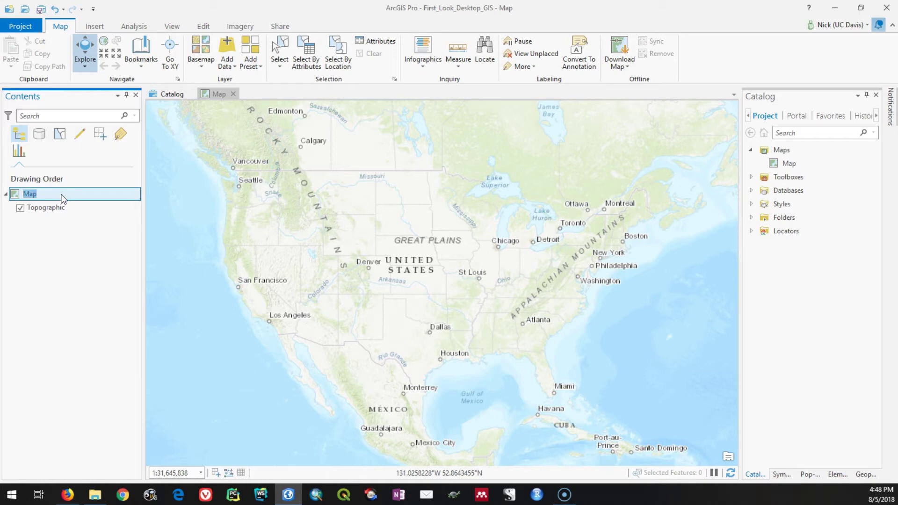
{"action": "key", "text": "Return"}
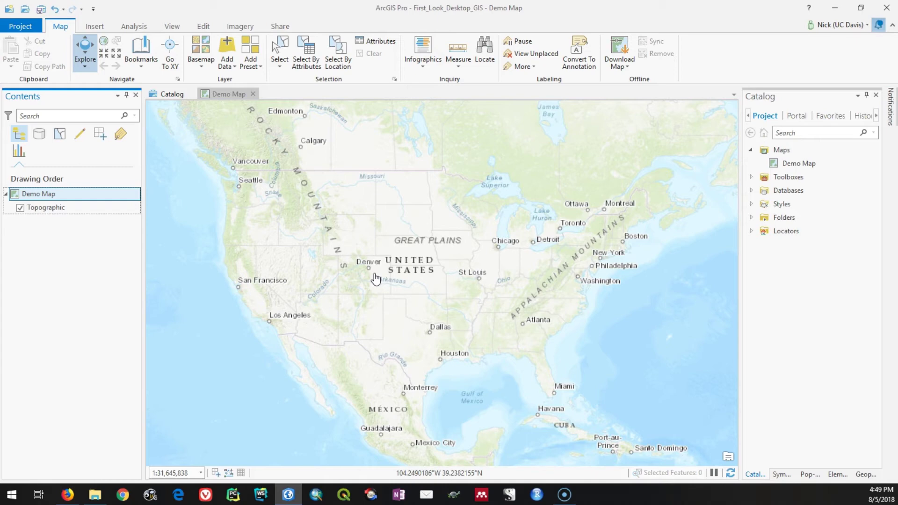
Navigate Demo Map to Northern California so that Sacramento, San Francisco and Reno are in view.
{"action": "left_click_drag", "start_coordinate": [289, 277], "coordinate": [455, 279]}
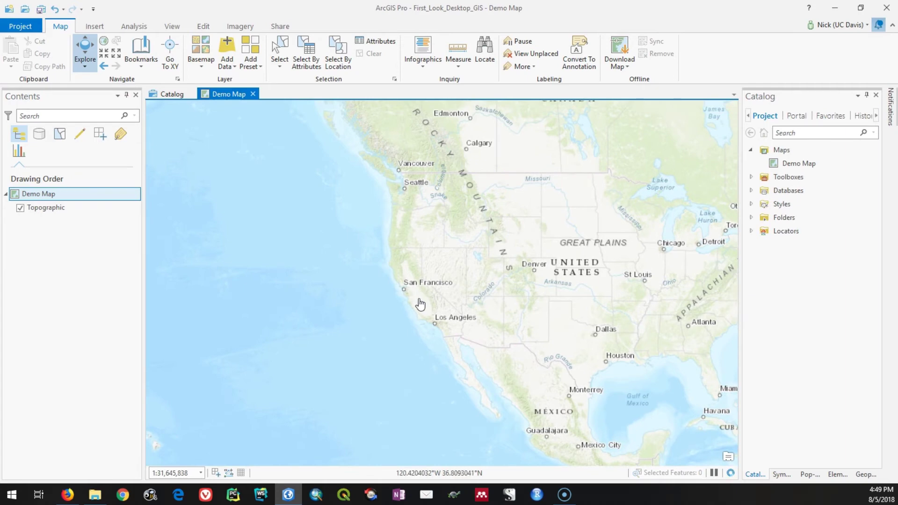
{"action": "left_click_drag", "start_coordinate": [600, 237], "coordinate": [483, 261]}
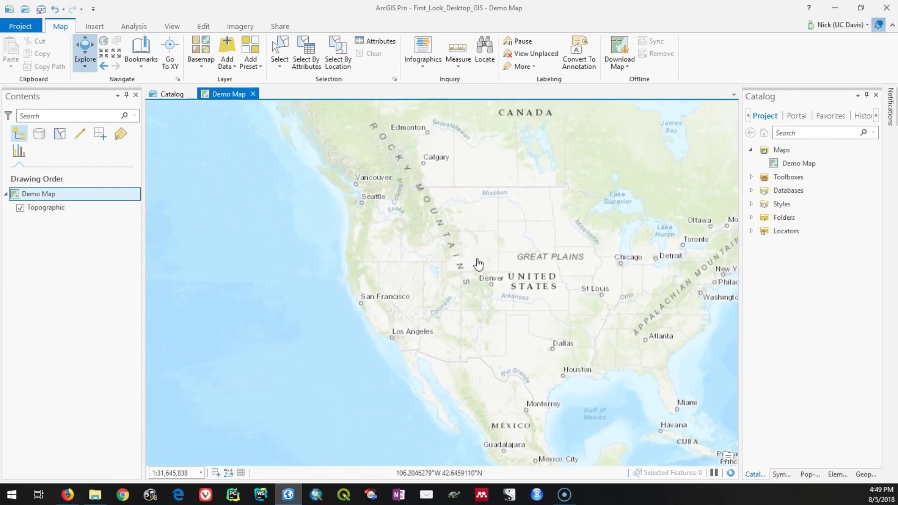
{"action": "scroll", "coordinate": [370, 298], "scroll_direction": "down", "scroll_amount": 3}
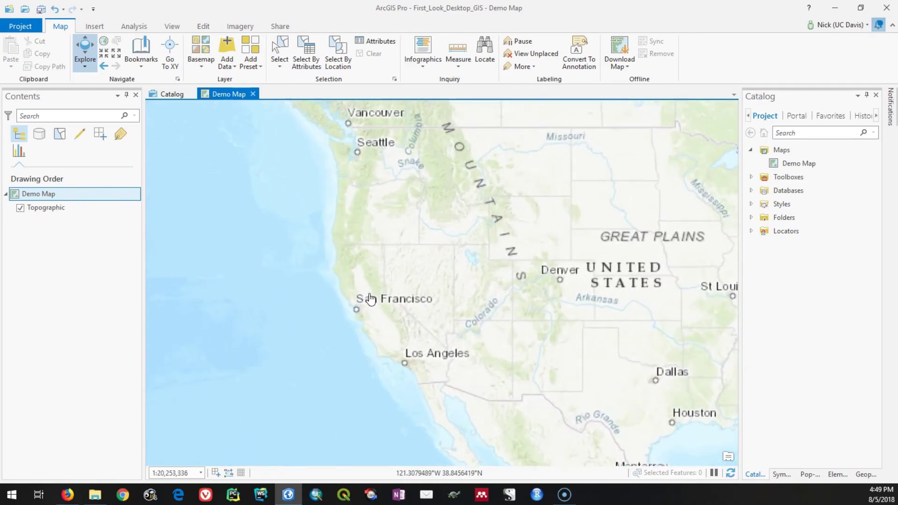
{"action": "scroll", "coordinate": [369, 296], "scroll_direction": "up", "scroll_amount": 8}
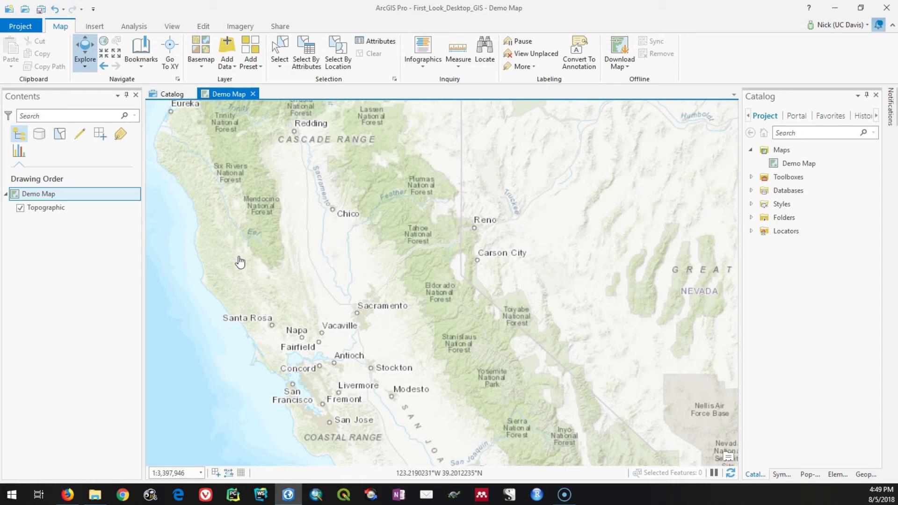
Turn off the visibility of the Topographic basemap layer and turn it back on.
{"action": "left_click", "coordinate": [22, 210]}
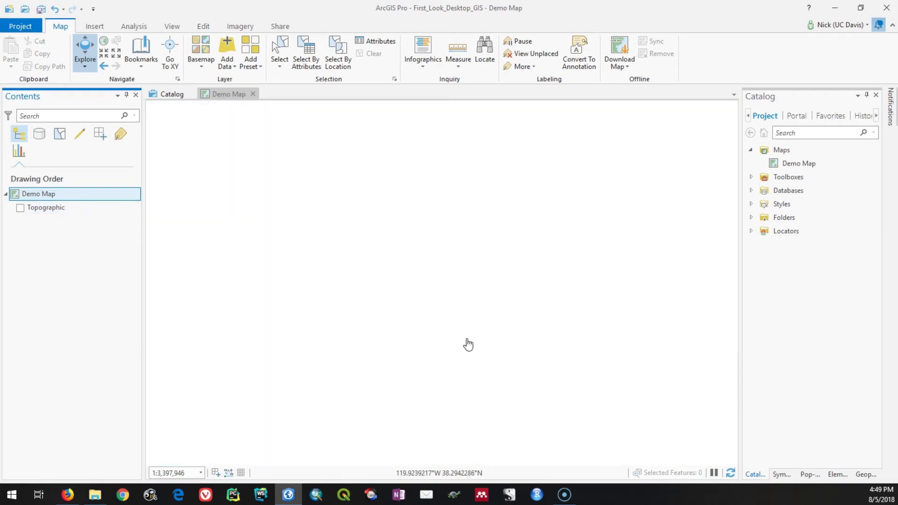
{"action": "left_click", "coordinate": [20, 208]}
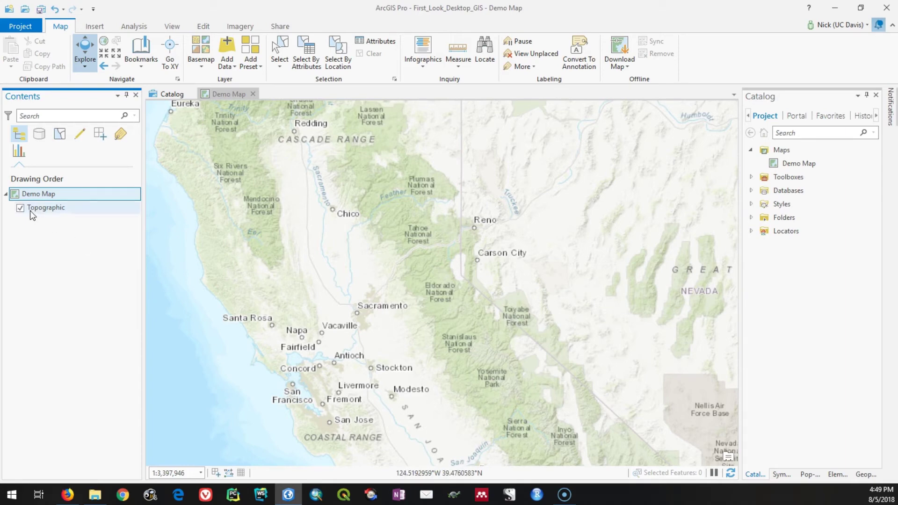
Select the Topographic layer, zoom the map to its full extent and back, and apply a fixed zoom in and out.
{"action": "left_click", "coordinate": [61, 207]}
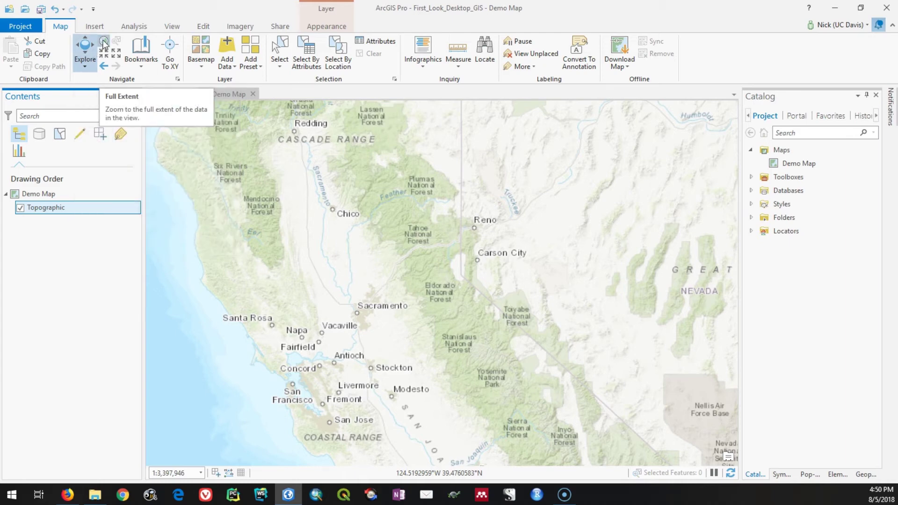
{"action": "left_click", "coordinate": [104, 45]}
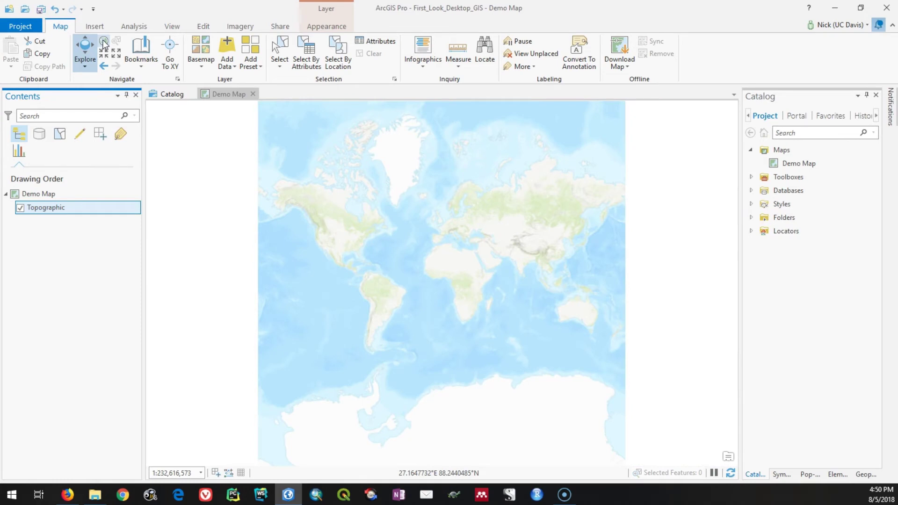
{"action": "left_click", "coordinate": [104, 67]}
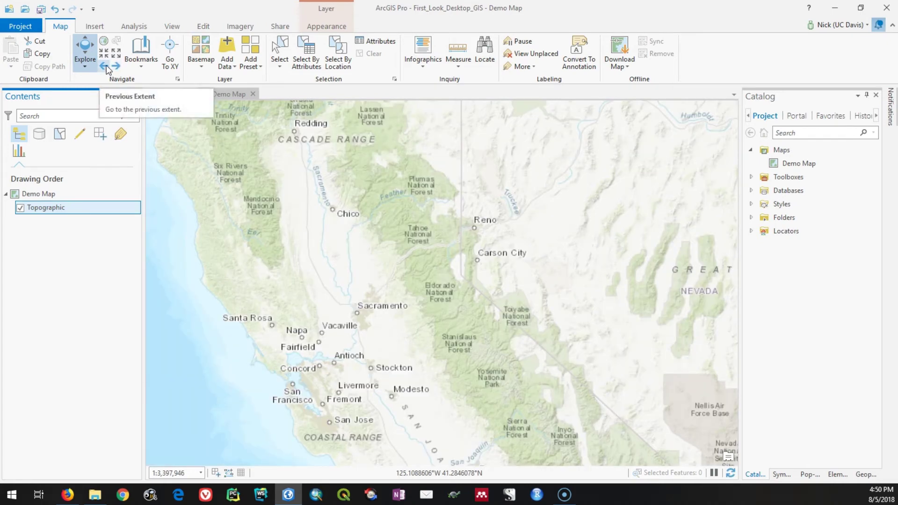
{"action": "left_click", "coordinate": [105, 66]}
{"action": "left_click", "coordinate": [101, 66]}
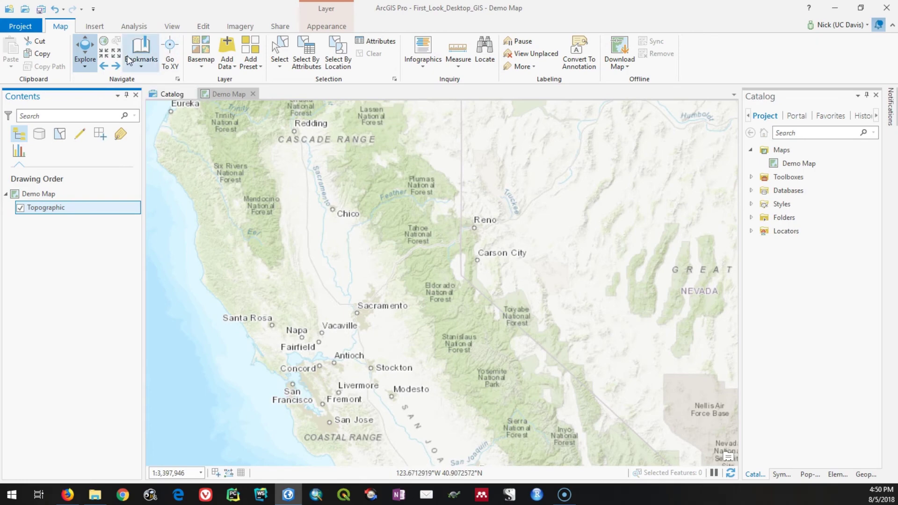
{"action": "left_click", "coordinate": [107, 59]}
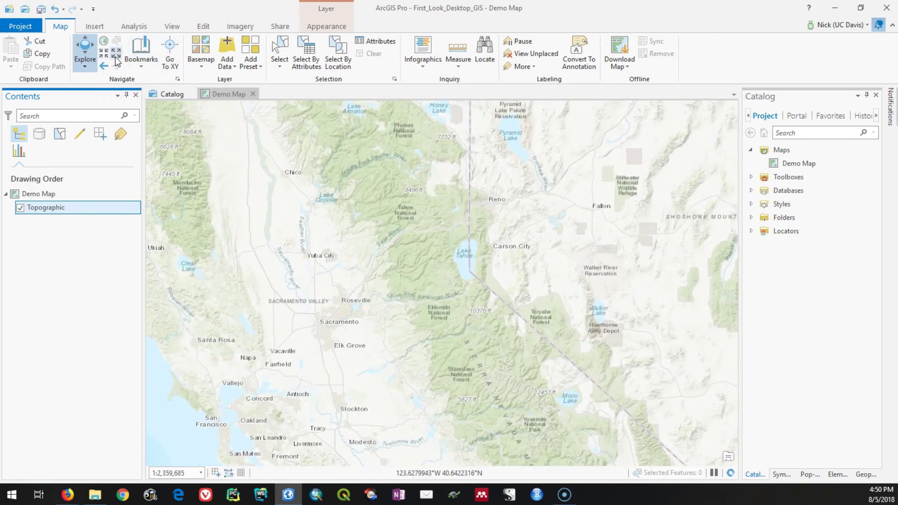
{"action": "left_click", "coordinate": [117, 56]}
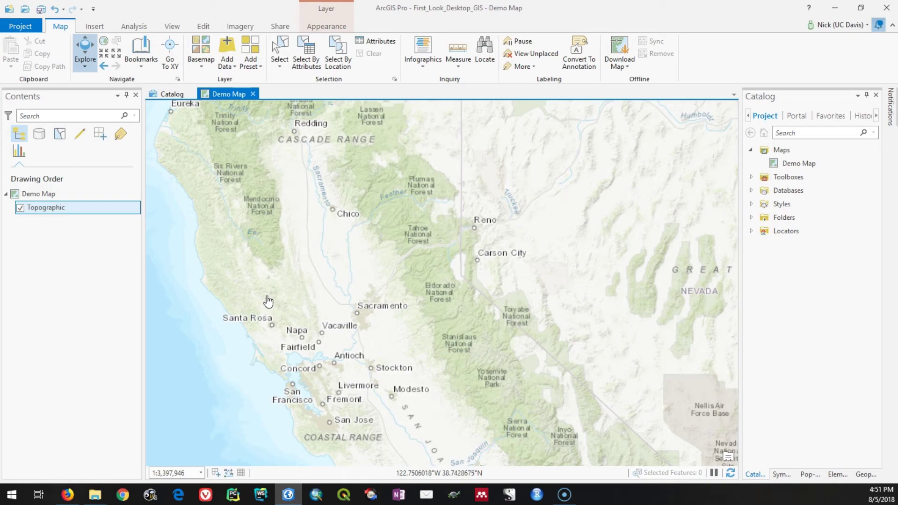
Zoom in on the mountain area around Quincy and American Valley in Demo Map.
{"action": "scroll", "coordinate": [267, 300], "scroll_direction": "up", "scroll_amount": 2}
{"action": "scroll", "coordinate": [303, 276], "scroll_direction": "down", "scroll_amount": 3}
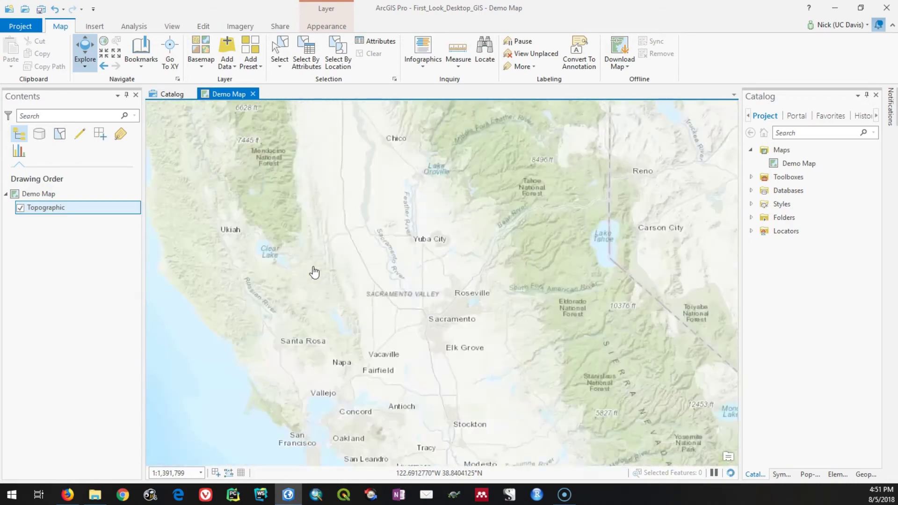
{"action": "scroll", "coordinate": [386, 237], "scroll_direction": "up", "scroll_amount": 4}
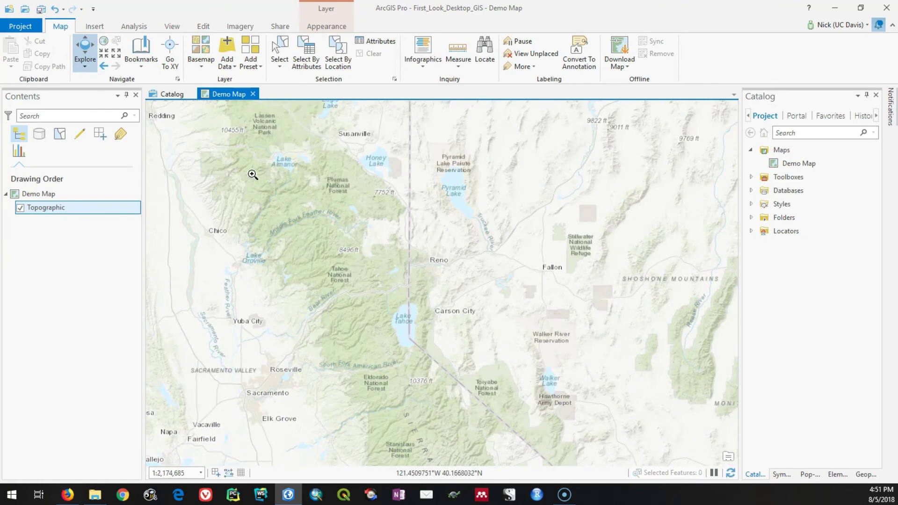
{"action": "left_click_drag", "start_coordinate": [233, 176], "coordinate": [360, 272]}
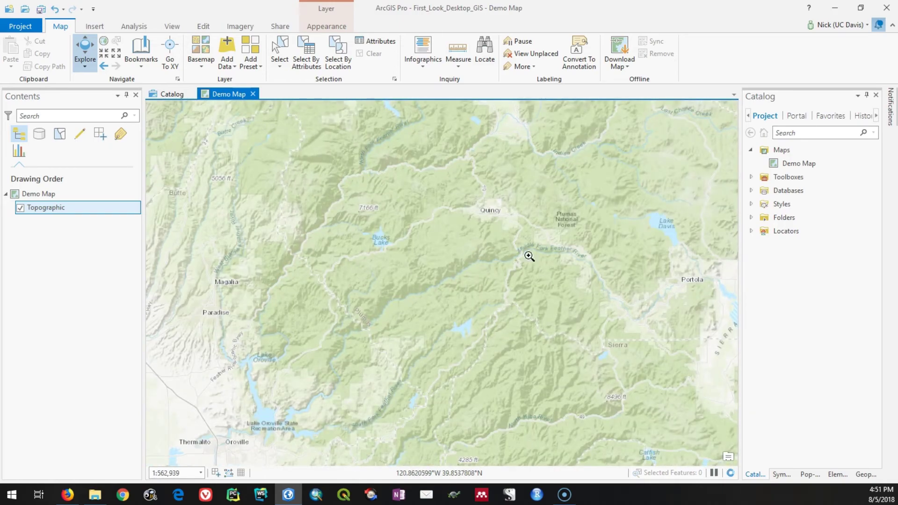
{"action": "left_click_drag", "start_coordinate": [453, 184], "coordinate": [578, 269]}
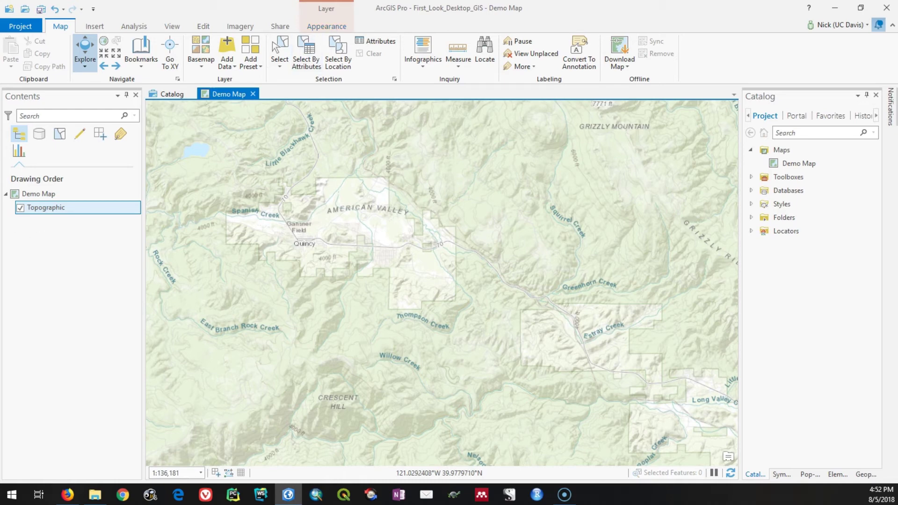
Bring up the Topographic layer's appearance options and try out its transparency setting, leaving it at 0.0%.
{"action": "left_click", "coordinate": [49, 195]}
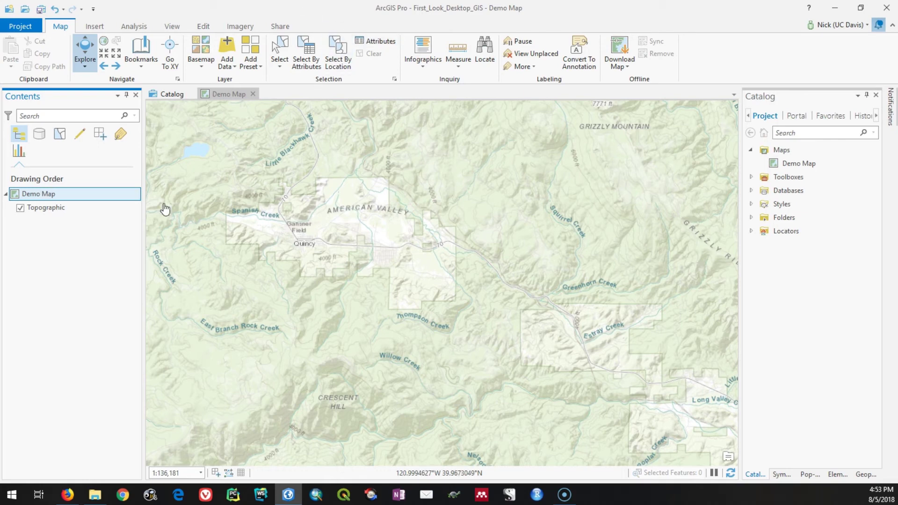
{"action": "left_click", "coordinate": [65, 210]}
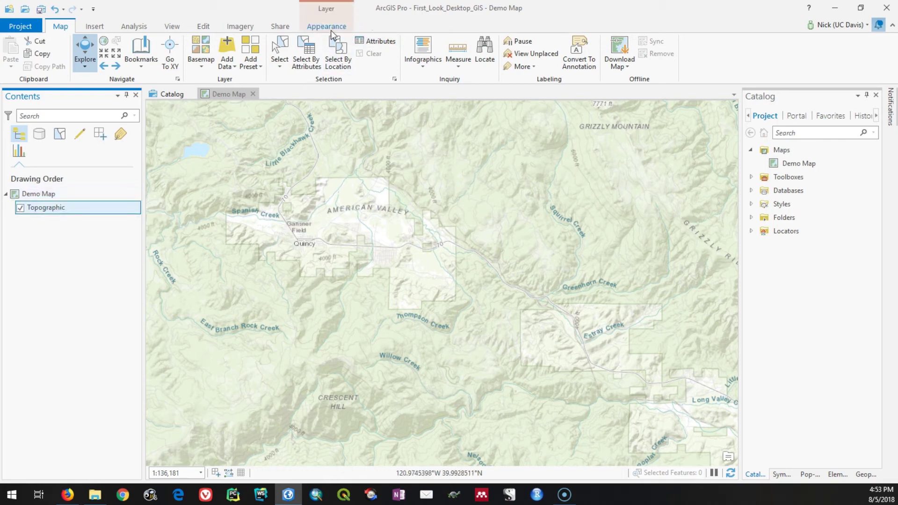
{"action": "left_click", "coordinate": [332, 29]}
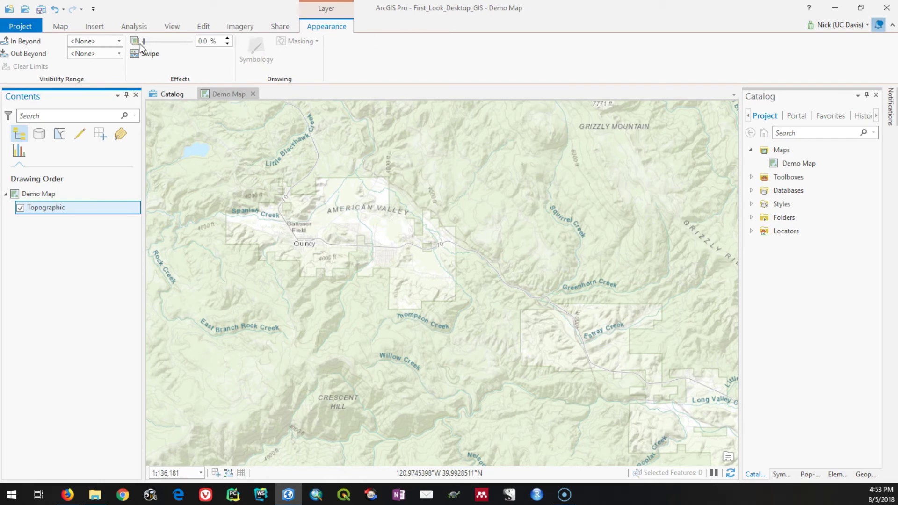
{"action": "mouse_move", "coordinate": [145, 45]}
{"action": "left_mouse_down"}
{"action": "mouse_move", "coordinate": [171, 44]}
{"action": "mouse_move", "coordinate": [136, 40]}
{"action": "left_mouse_up"}
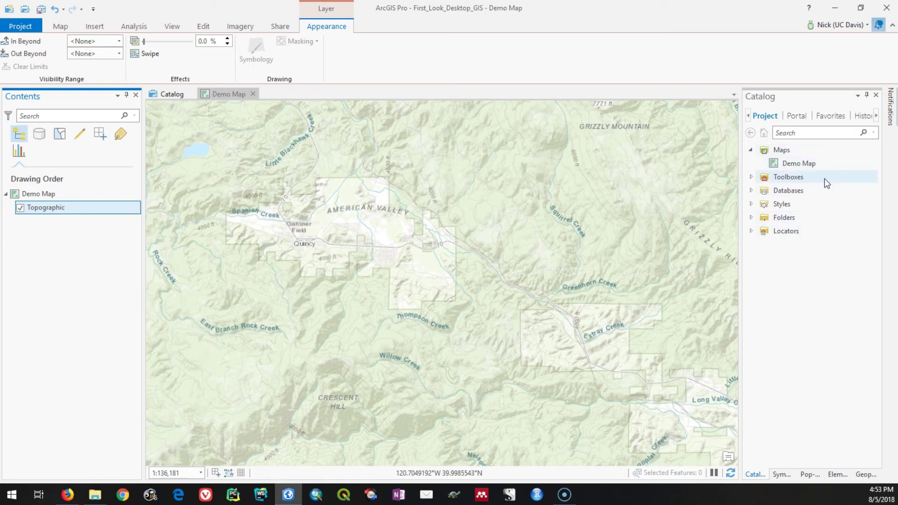
Add the CA_Counties feature class to Demo Map from boundaries.gdb in the 3_demo_documents\Common_Data folder on the D: drive.
{"action": "left_click", "coordinate": [61, 27]}
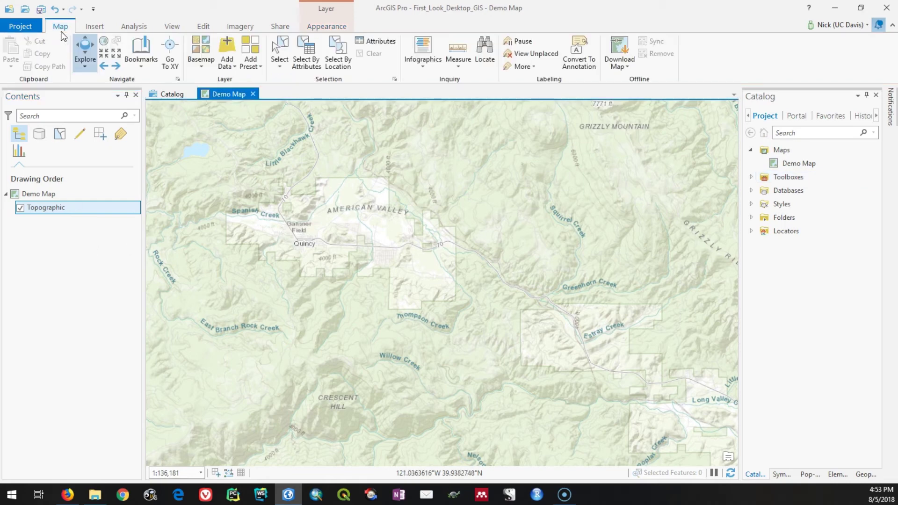
{"action": "left_click", "coordinate": [229, 49]}
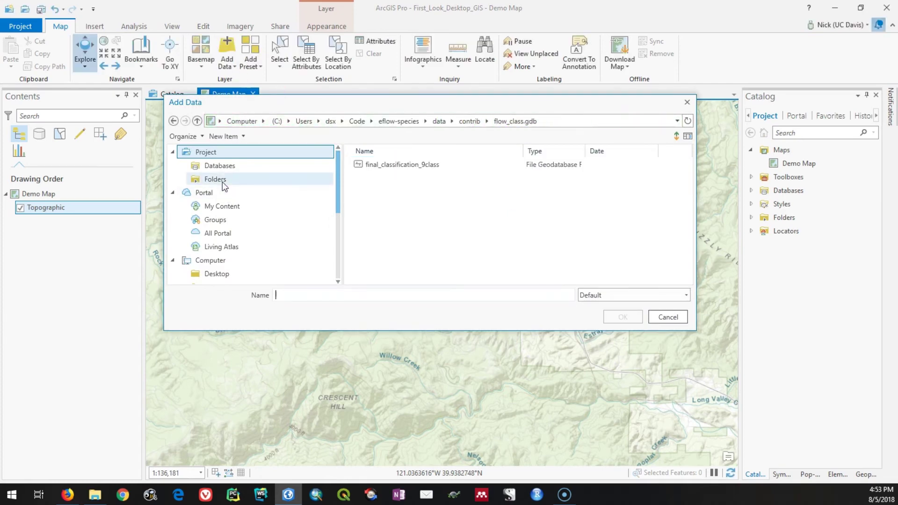
{"action": "left_click", "coordinate": [217, 165]}
{"action": "scroll", "coordinate": [308, 169], "scroll_direction": "down", "scroll_amount": 3}
{"action": "left_click", "coordinate": [222, 220]}
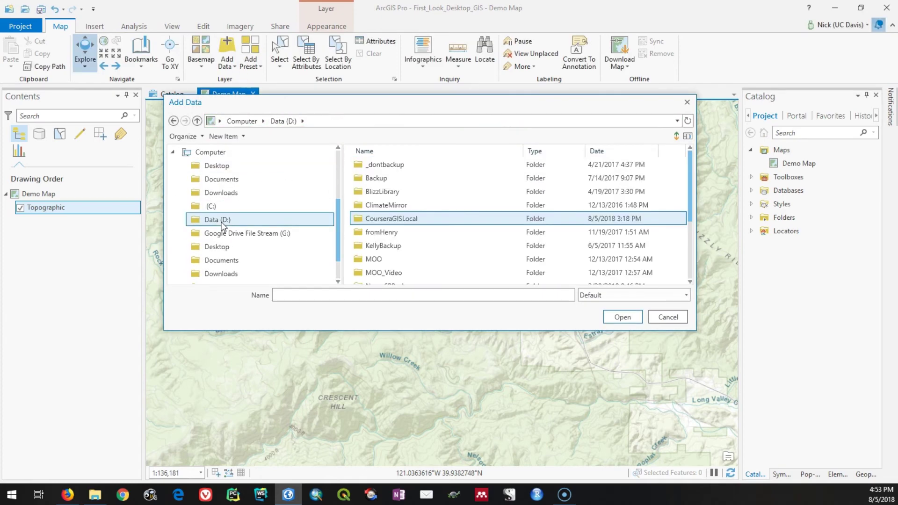
{"action": "double_click", "coordinate": [393, 219]}
{"action": "double_click", "coordinate": [377, 164]}
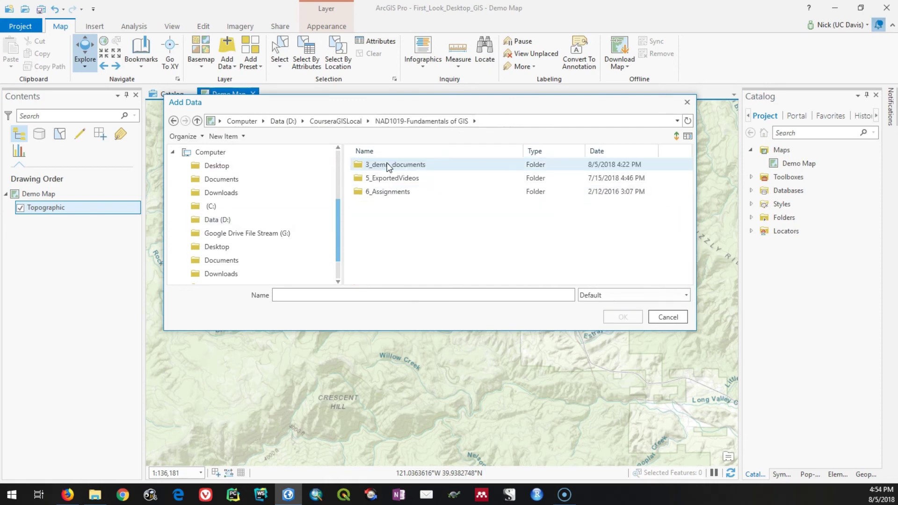
{"action": "double_click", "coordinate": [395, 167]}
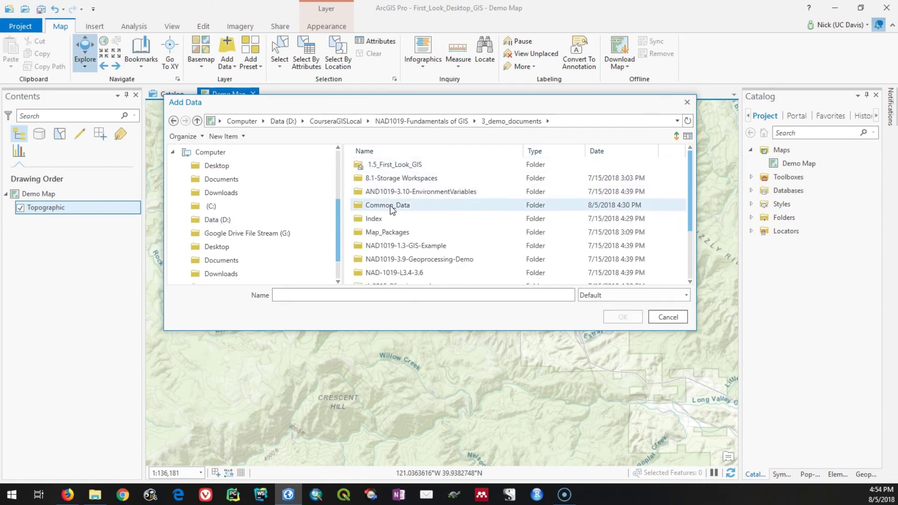
{"action": "double_click", "coordinate": [390, 206]}
{"action": "double_click", "coordinate": [411, 178]}
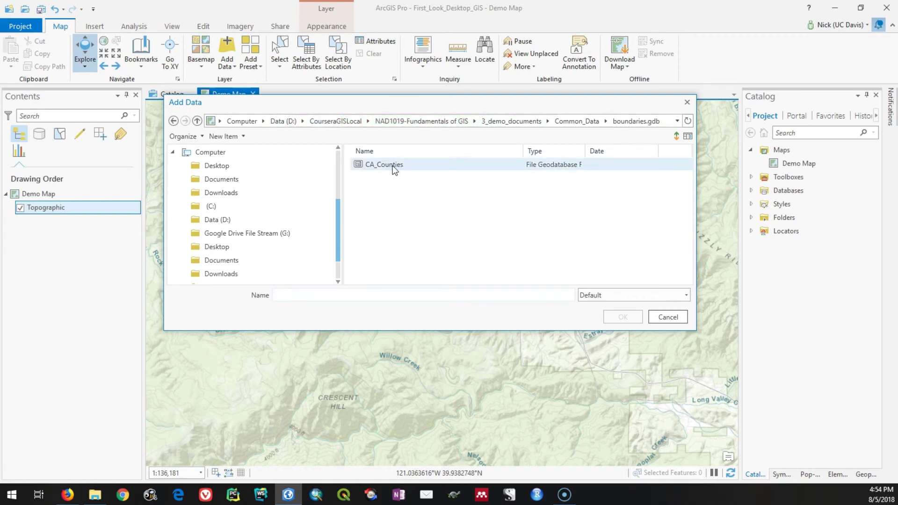
{"action": "left_click", "coordinate": [393, 165]}
{"action": "left_click", "coordinate": [614, 316]}
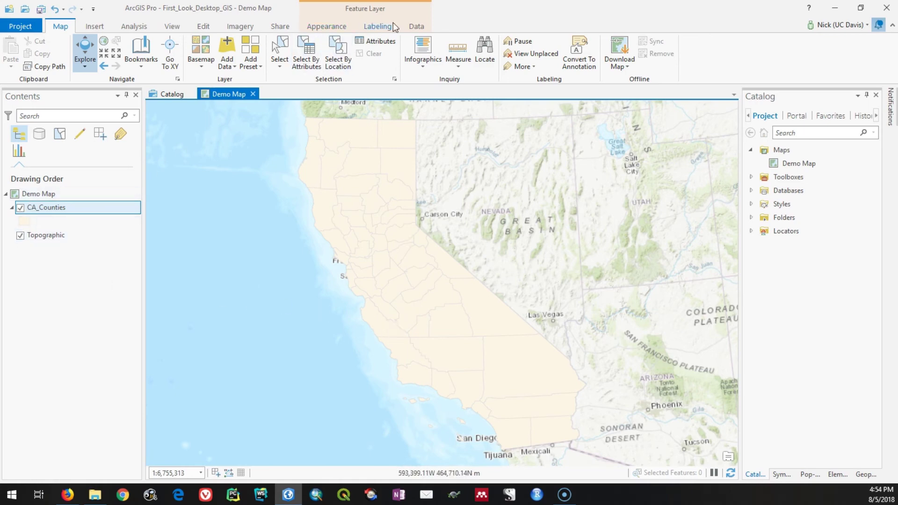
Look through the data and labeling options of the CA_Counties layer and compare them with those of the Topographic layer.
{"action": "left_click", "coordinate": [424, 27]}
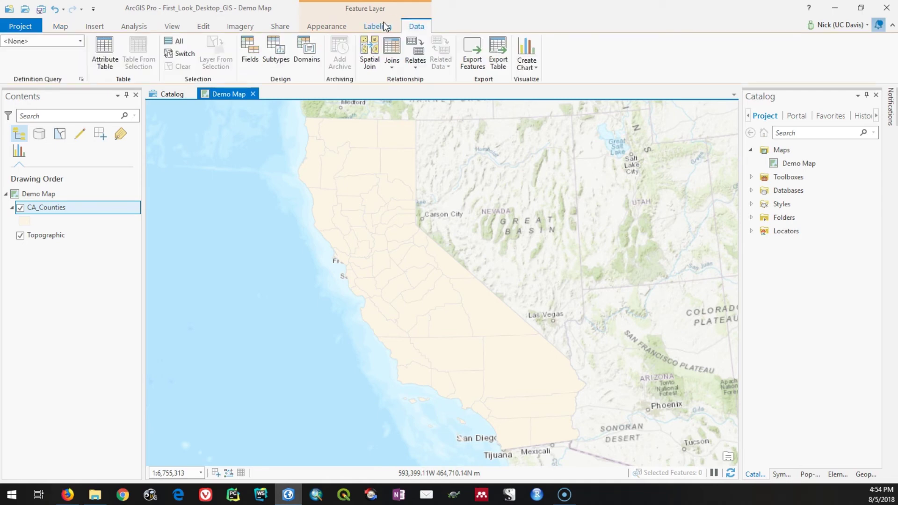
{"action": "left_click", "coordinate": [383, 24]}
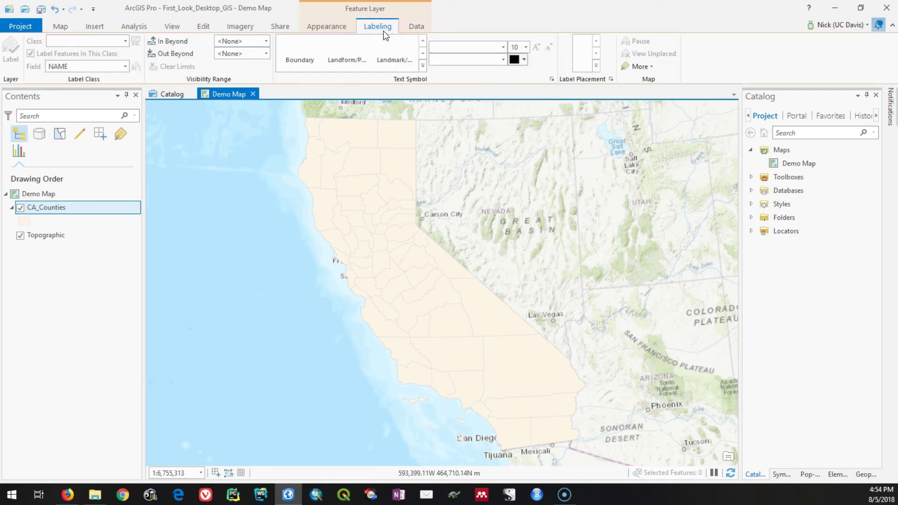
{"action": "left_click", "coordinate": [60, 236]}
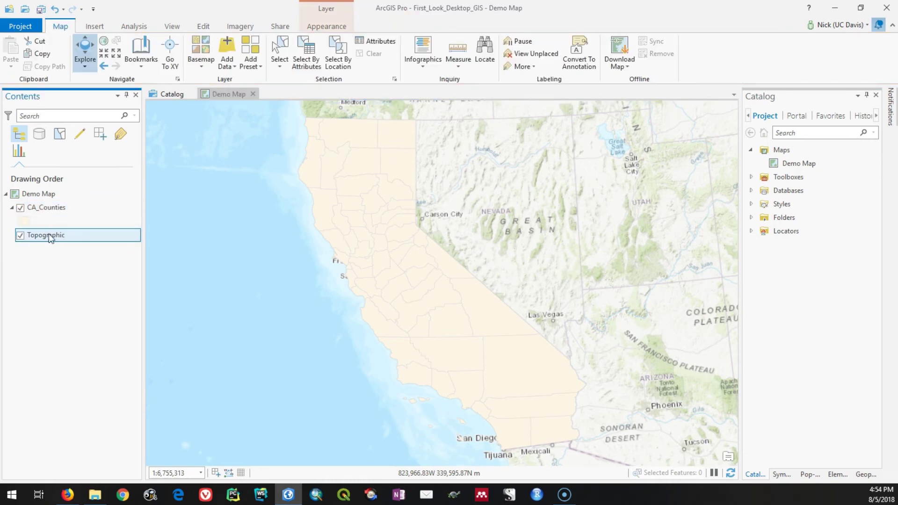
{"action": "left_click", "coordinate": [50, 207]}
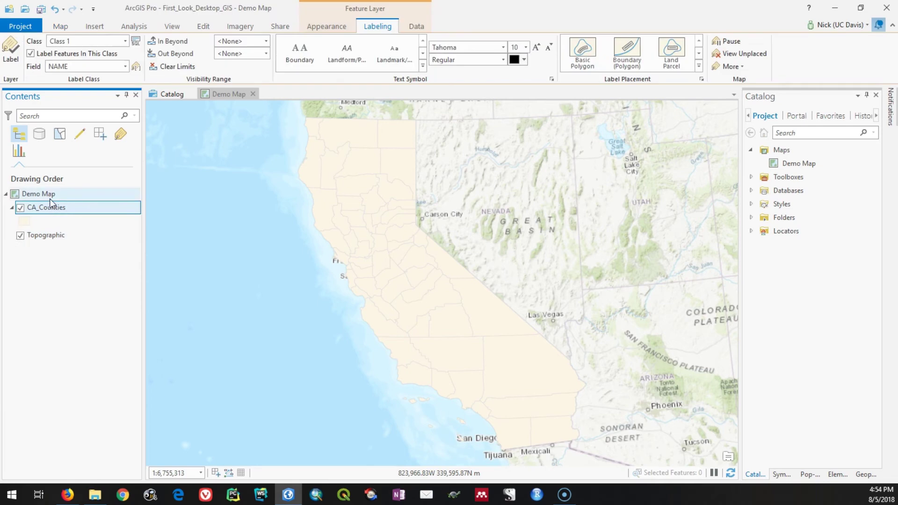
Bring up the symbology settings of CA_Counties and try auto-hiding the docked pane, leaving it pinned open.
{"action": "right_click", "coordinate": [52, 209]}
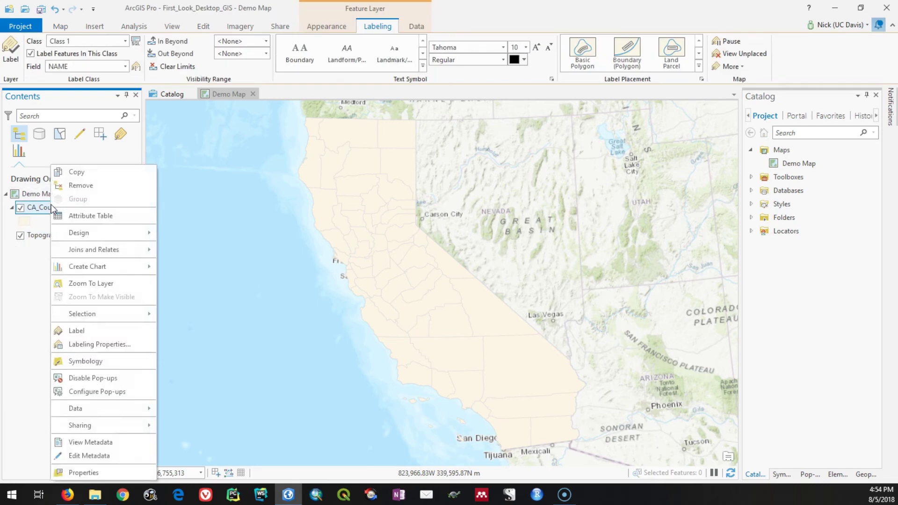
{"action": "left_click", "coordinate": [123, 361]}
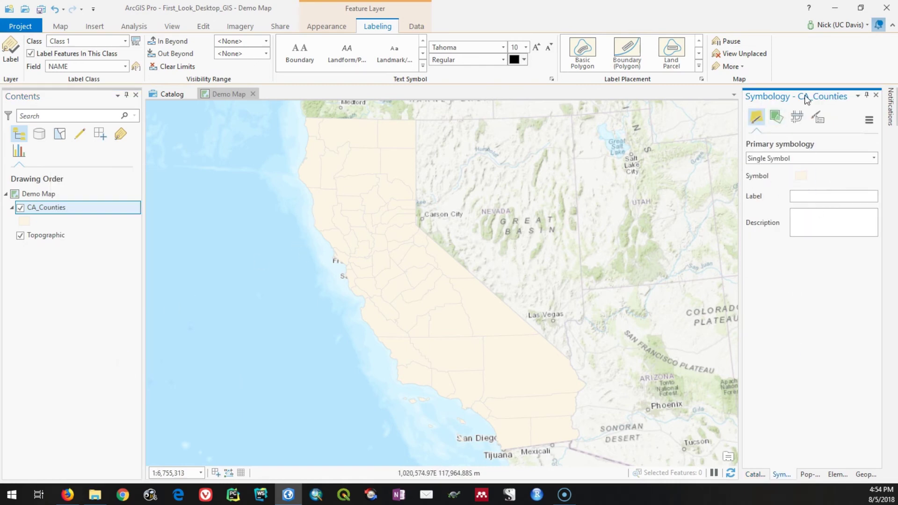
{"action": "left_click", "coordinate": [867, 94]}
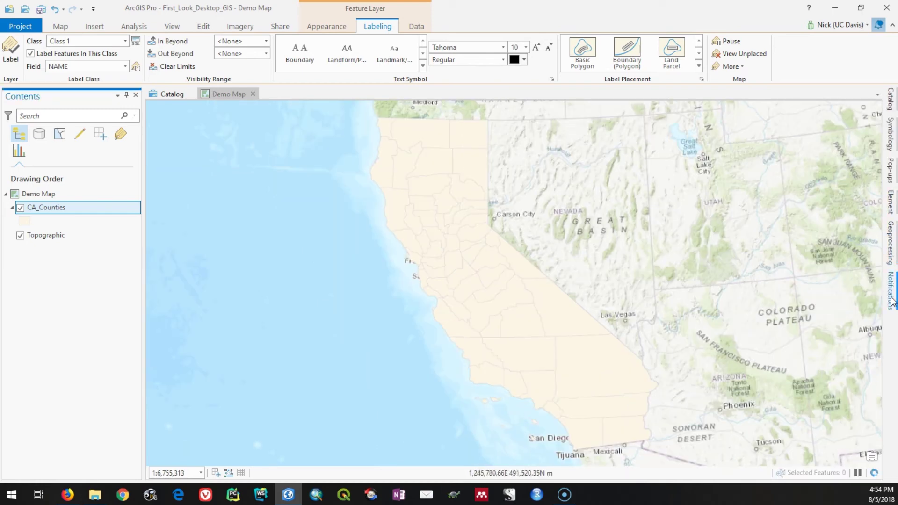
{"action": "left_click", "coordinate": [867, 95]}
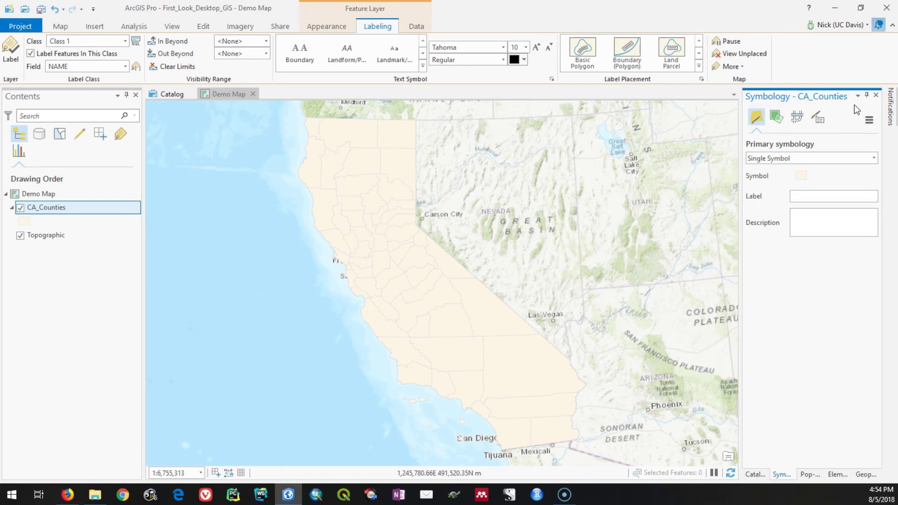
Compare the Topographic layer's symbology settings, and give CA_Counties the second Black Outline polygon symbol from the ArcGIS 2D gallery.
{"action": "left_click", "coordinate": [91, 233]}
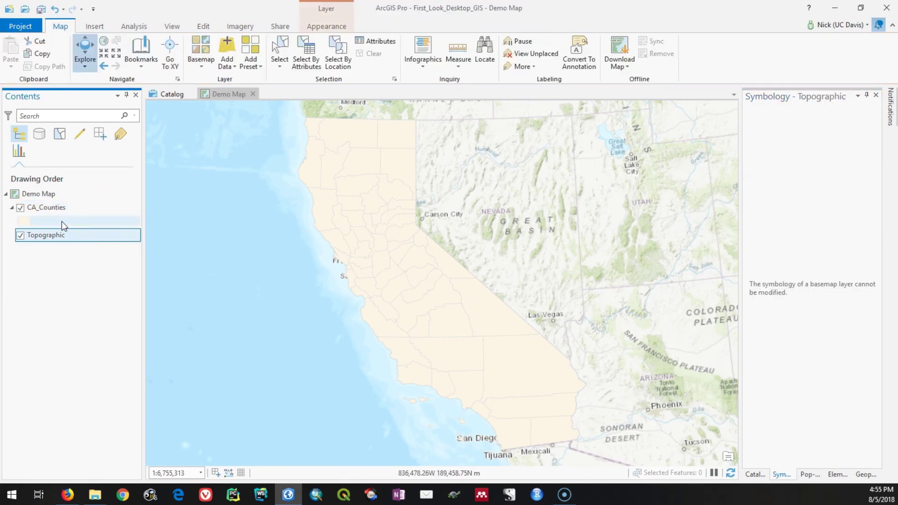
{"action": "left_click", "coordinate": [60, 208]}
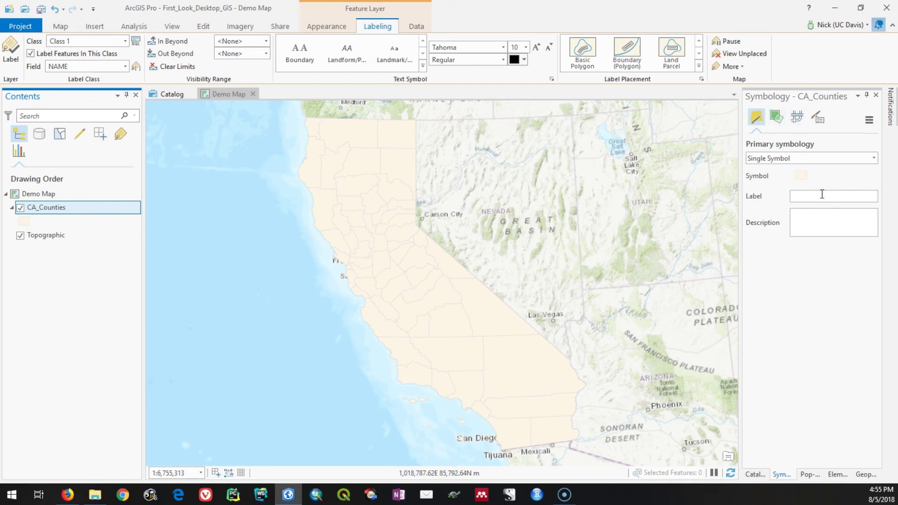
{"action": "left_click", "coordinate": [803, 176]}
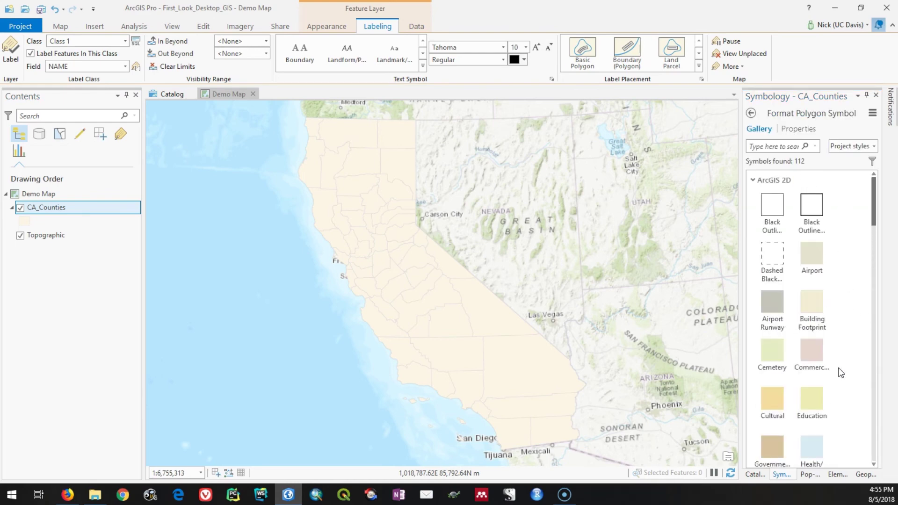
{"action": "left_click", "coordinate": [810, 201]}
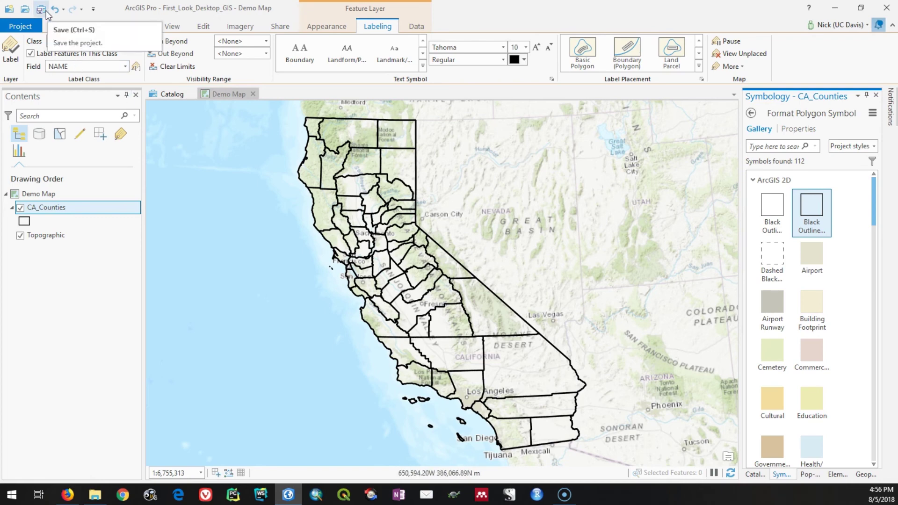
Save the project and show Demo Map's details among the project's maps in the Catalog view.
{"action": "left_click", "coordinate": [20, 26]}
{"action": "left_click", "coordinate": [29, 94]}
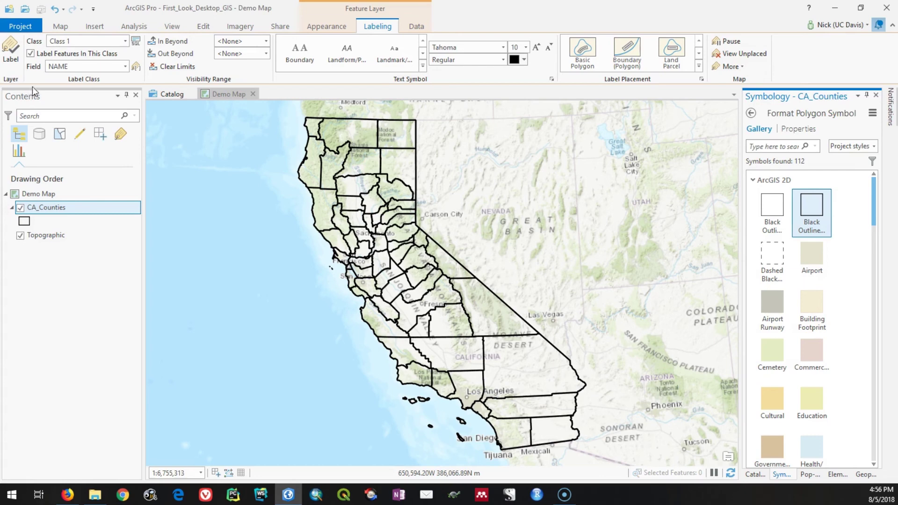
{"action": "left_click", "coordinate": [175, 94]}
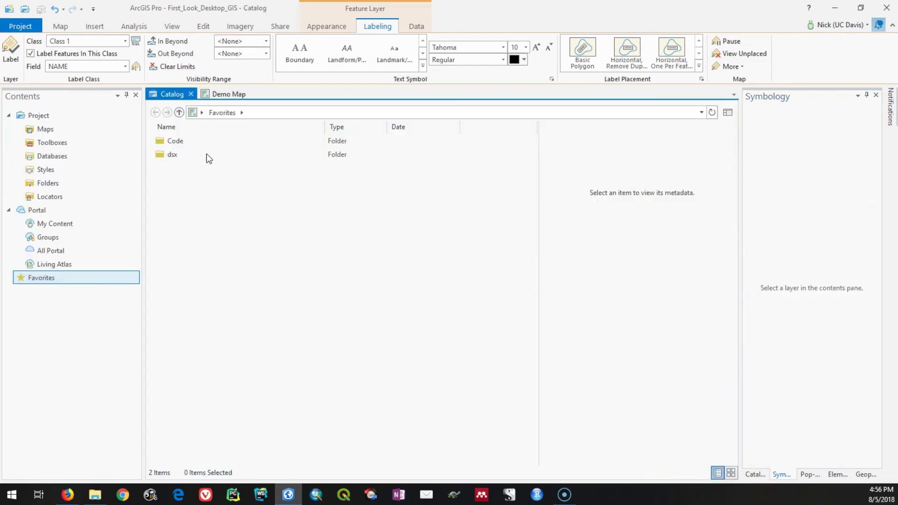
{"action": "left_click", "coordinate": [33, 130]}
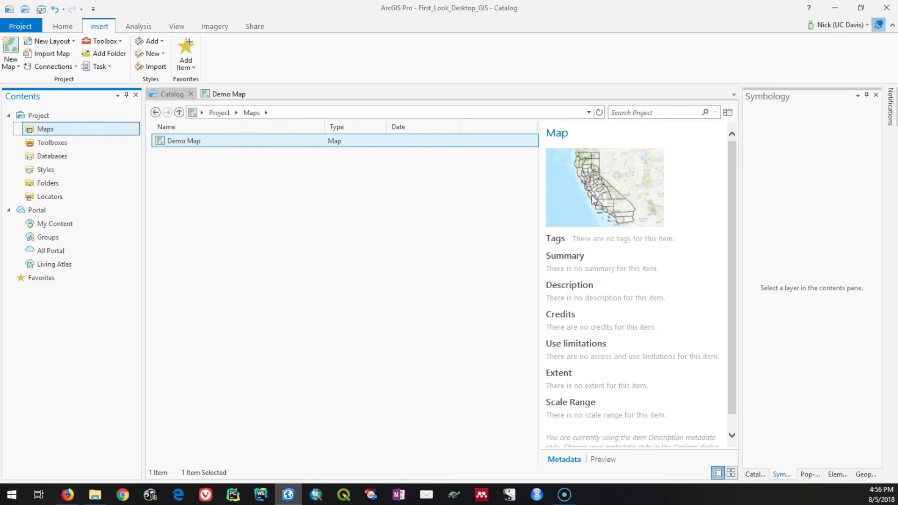
Open the application options and review the current project settings and the General settings for new projects.
{"action": "left_click", "coordinate": [34, 27]}
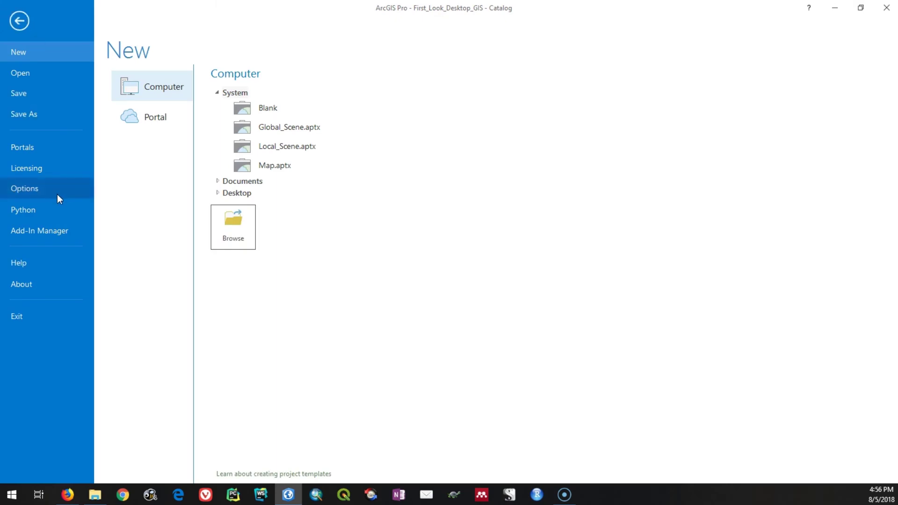
{"action": "left_click", "coordinate": [22, 20]}
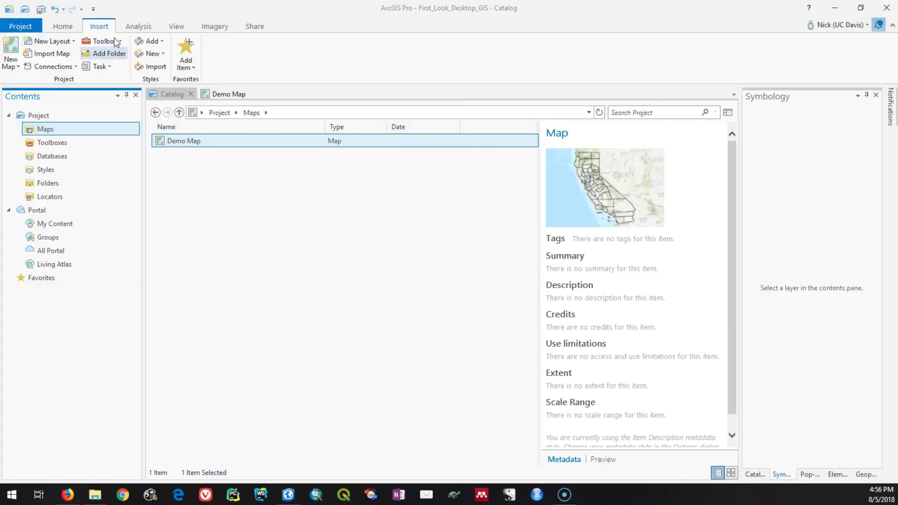
{"action": "left_click", "coordinate": [28, 28]}
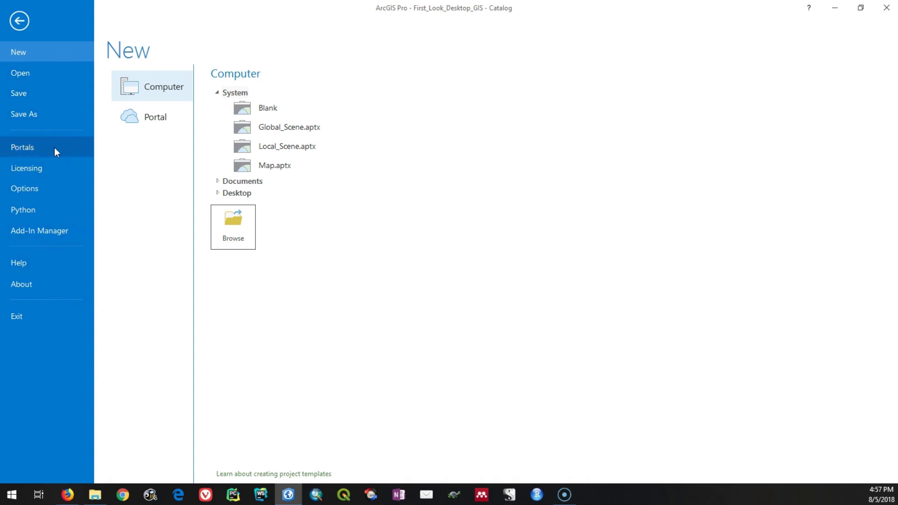
{"action": "left_click", "coordinate": [65, 189]}
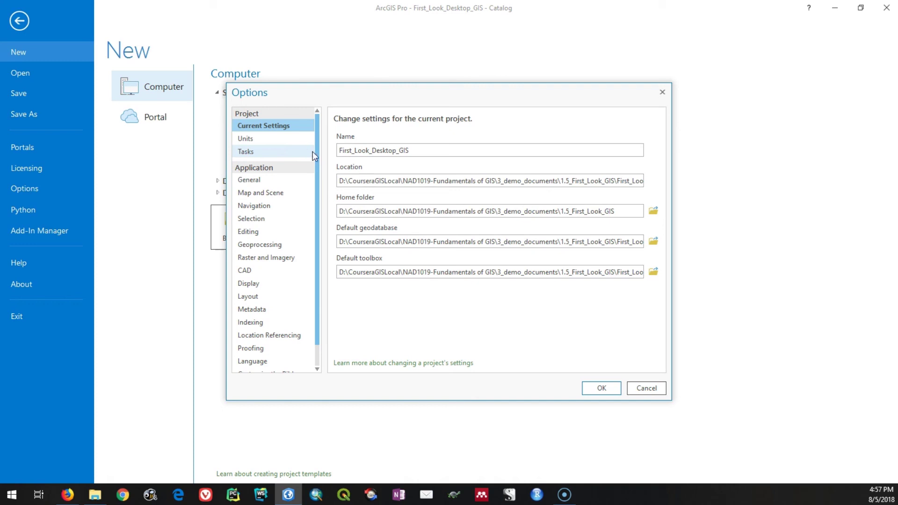
{"action": "left_click", "coordinate": [295, 181]}
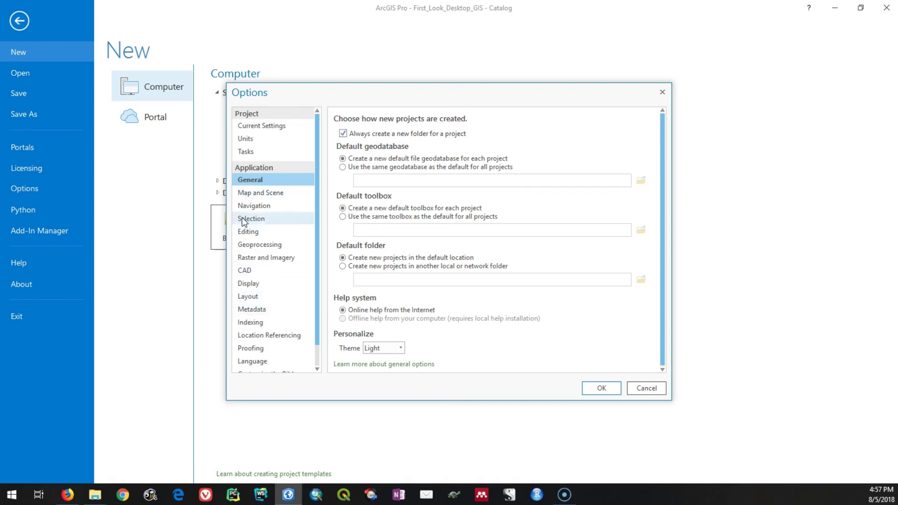
Set the default basemap for new maps and scenes to the custom basemap Imagery.
{"action": "left_click", "coordinate": [258, 193]}
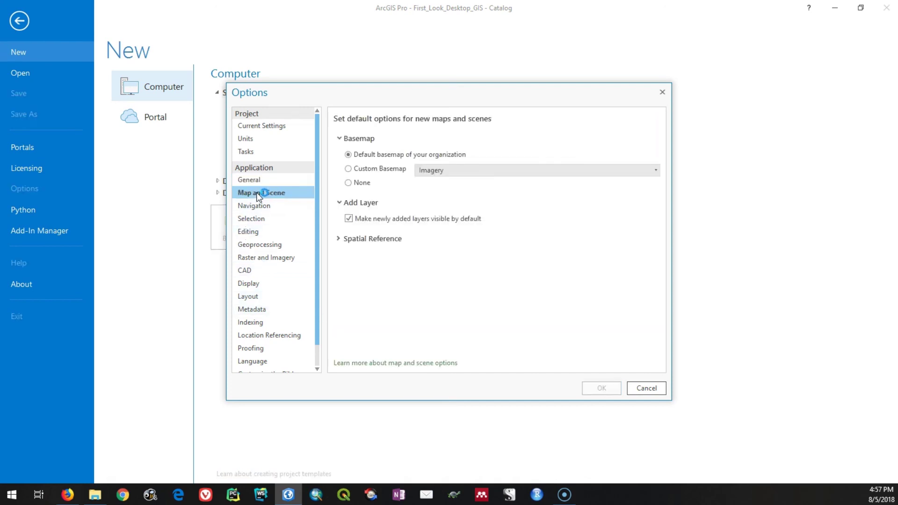
{"action": "left_click", "coordinate": [388, 169]}
{"action": "left_click", "coordinate": [525, 169]}
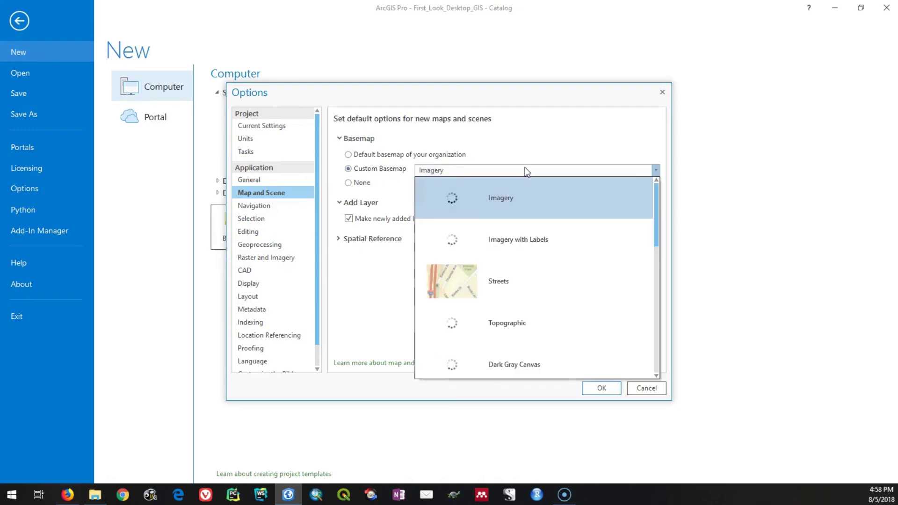
{"action": "left_click", "coordinate": [492, 192]}
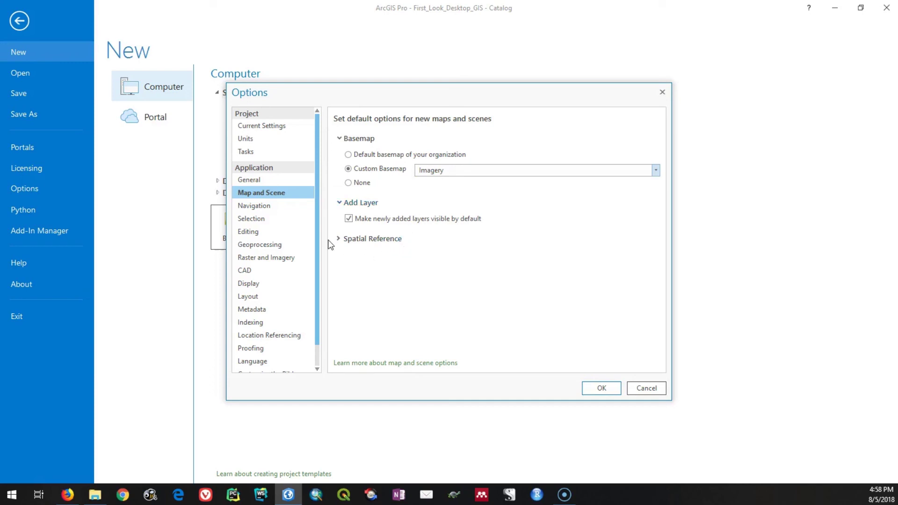
Try the mouse wheel roll forward options in the Navigation settings, leaving it at Zooms in, apply the options and return to the project.
{"action": "left_click", "coordinate": [285, 206]}
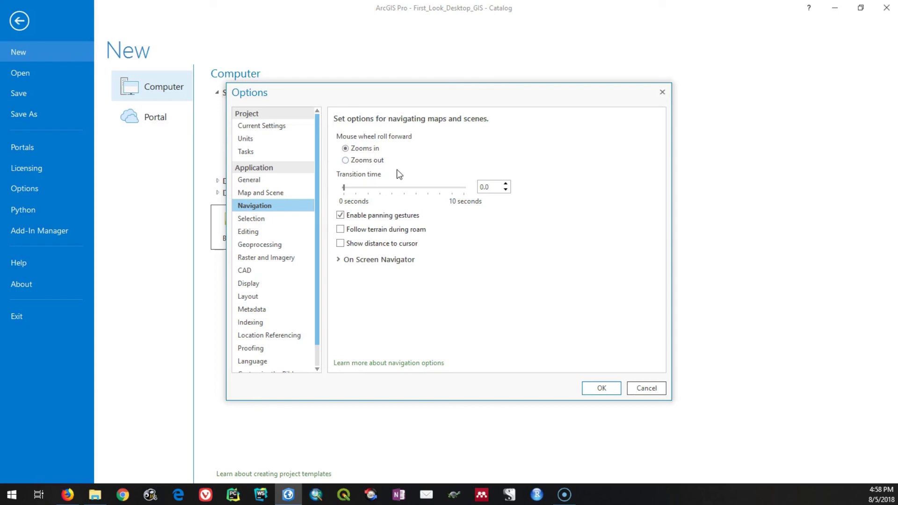
{"action": "left_click", "coordinate": [374, 159]}
{"action": "left_click", "coordinate": [362, 149]}
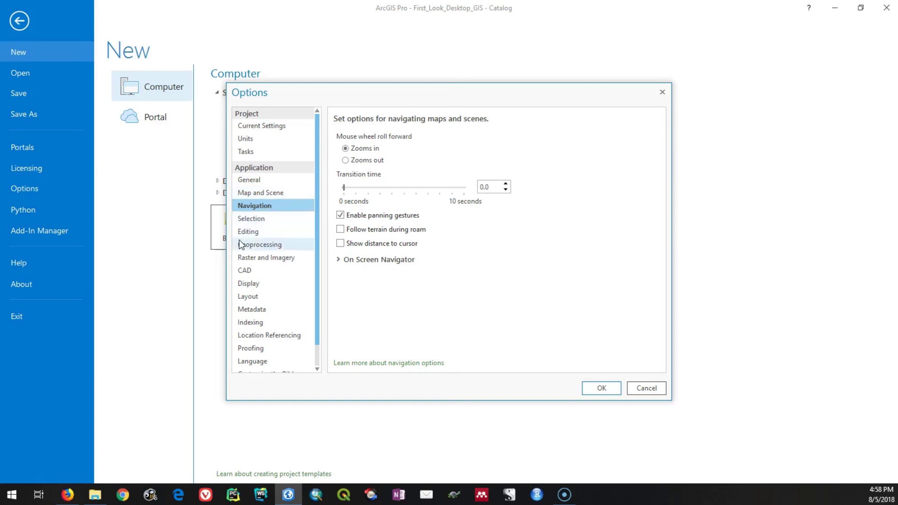
{"action": "left_click", "coordinate": [603, 389]}
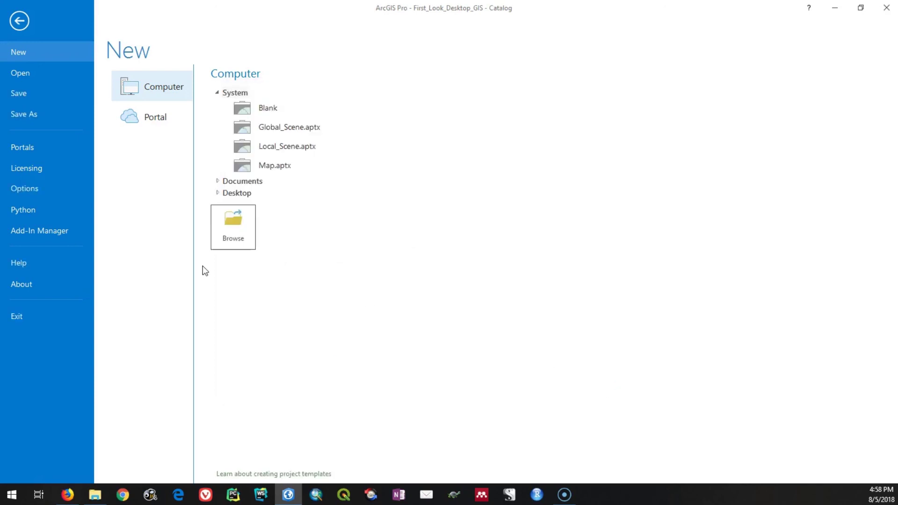
{"action": "left_click", "coordinate": [7, 22]}
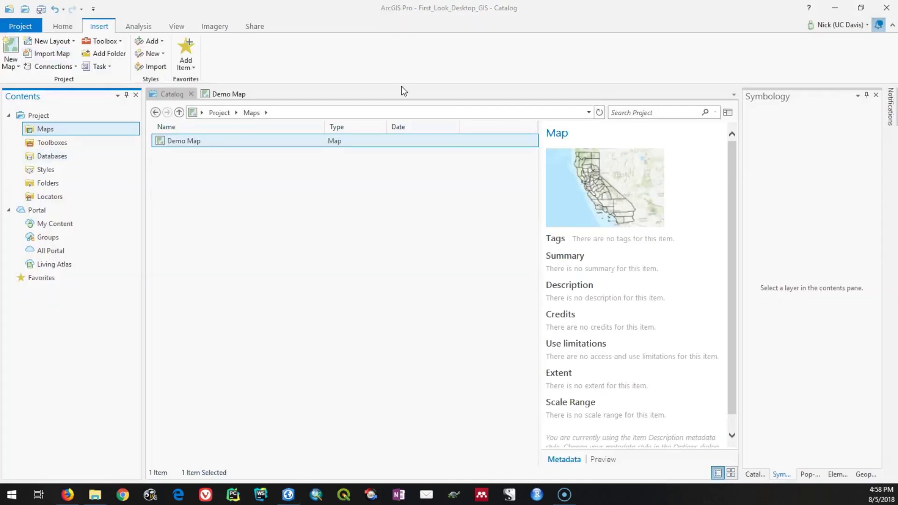